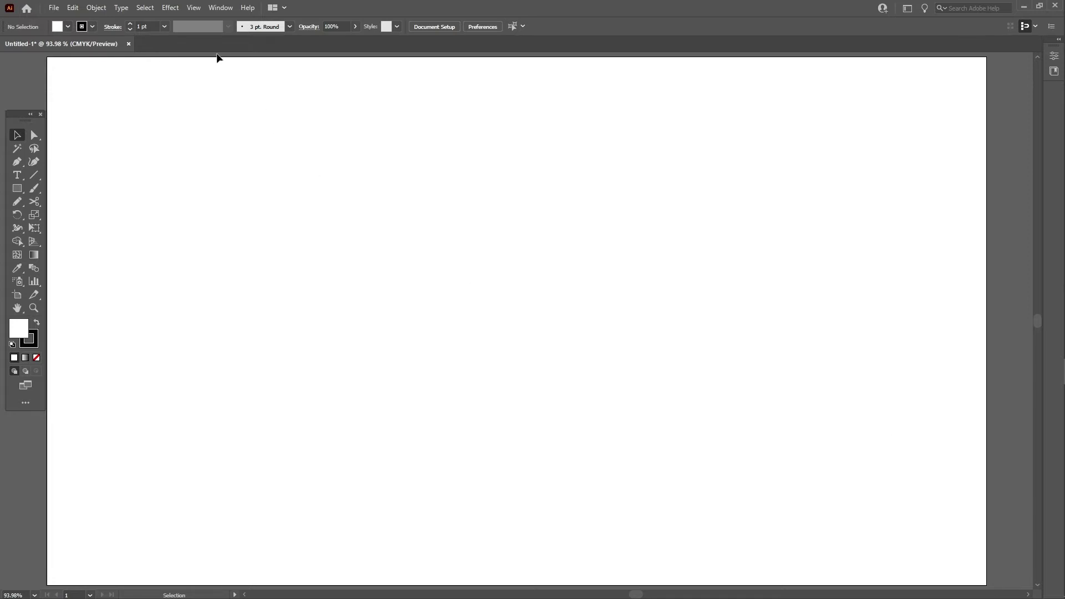
# - Open the Stroke panel and place it over the artboard, clear of the central drawing area
pyautogui.click(219, 8)
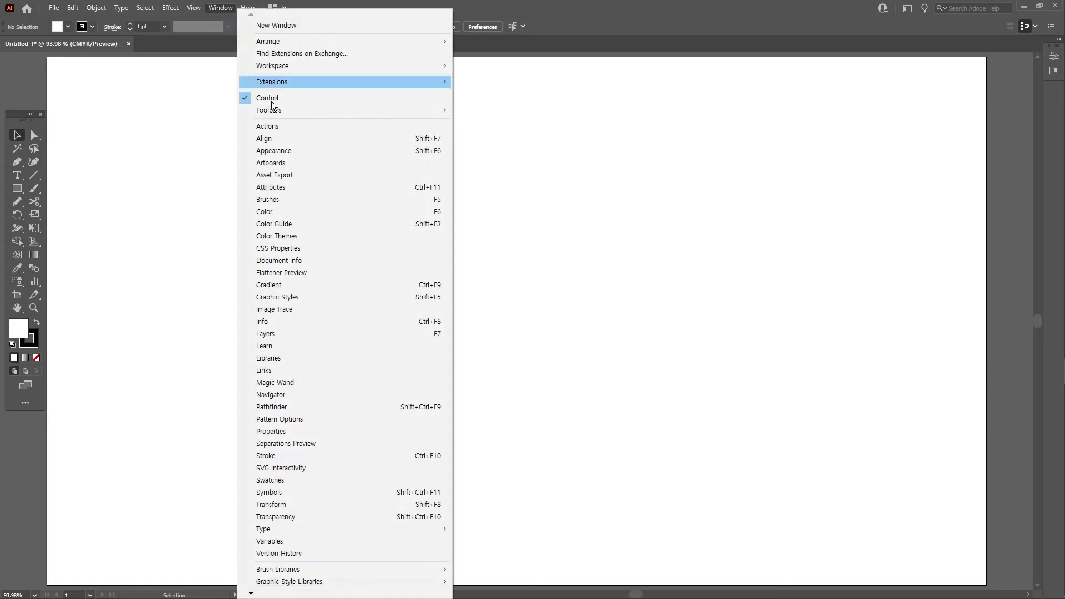
pyautogui.click(370, 456)
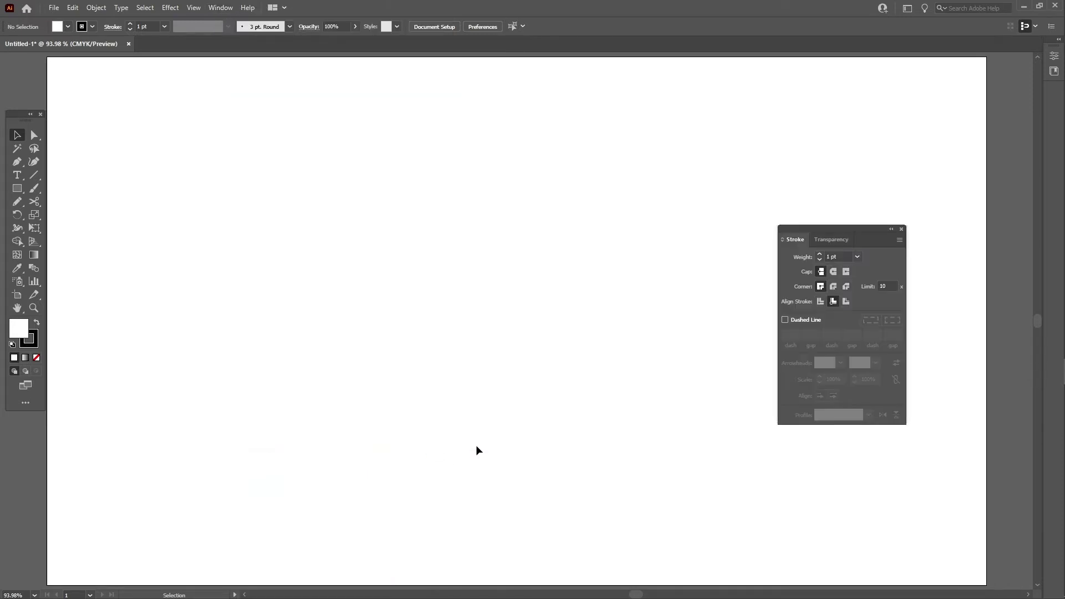
pyautogui.moveTo(831, 230); pyautogui.dragTo(803, 235)
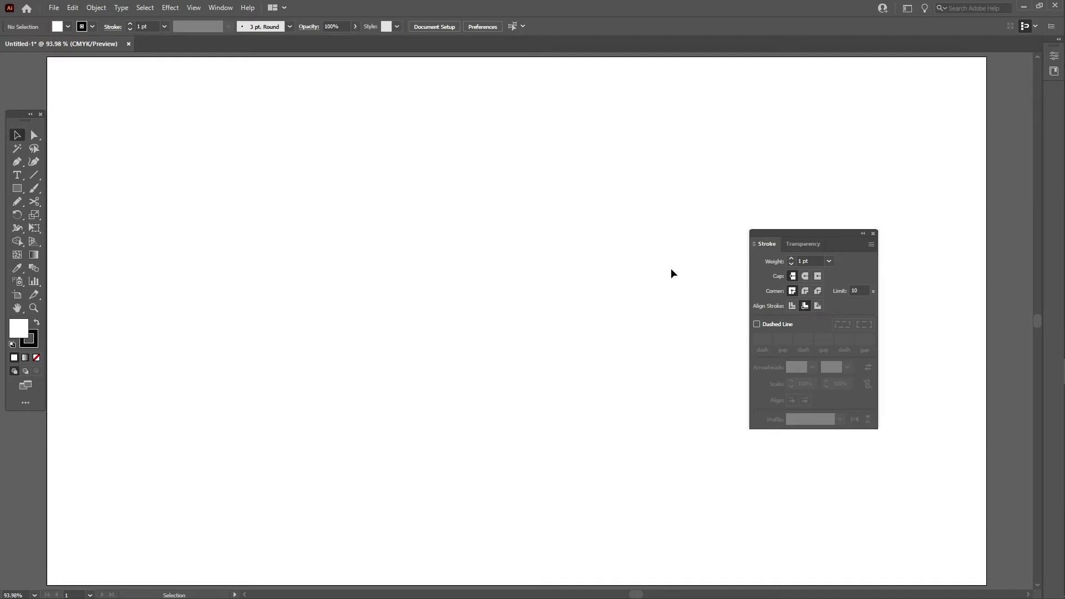
# - Draw an open curved path with the Pen tool across the upper middle of the artboard and undo its last segment
pyautogui.click(18, 161)
pyautogui.click(309, 215)
pyautogui.moveTo(610, 197); pyautogui.dragTo(684, 252)
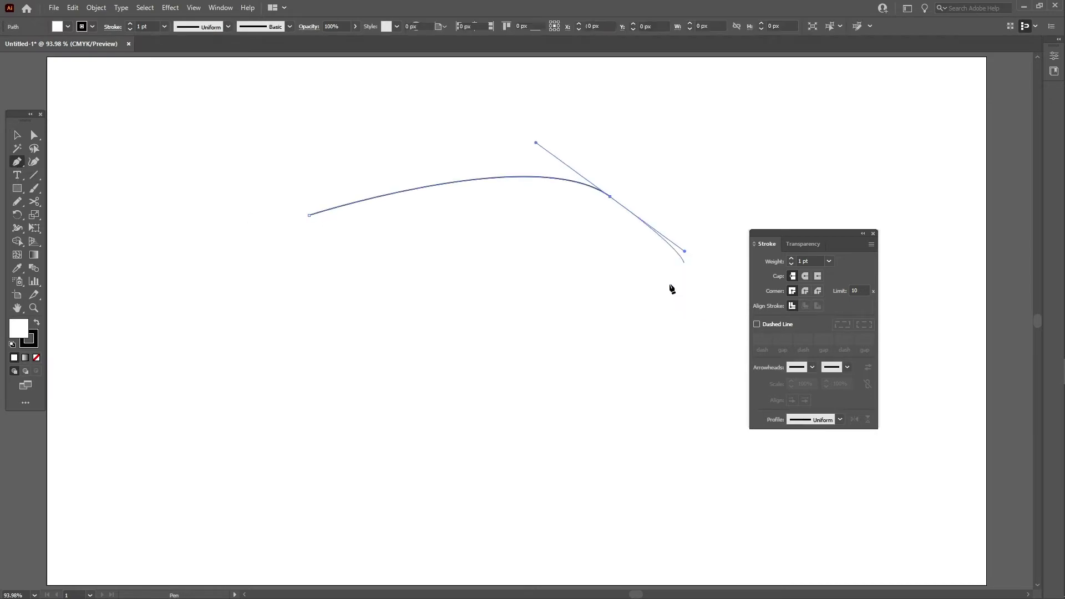
pyautogui.click(529, 355)
pyautogui.moveTo(400, 453); pyautogui.dragTo(499, 478)
pyautogui.press('v')
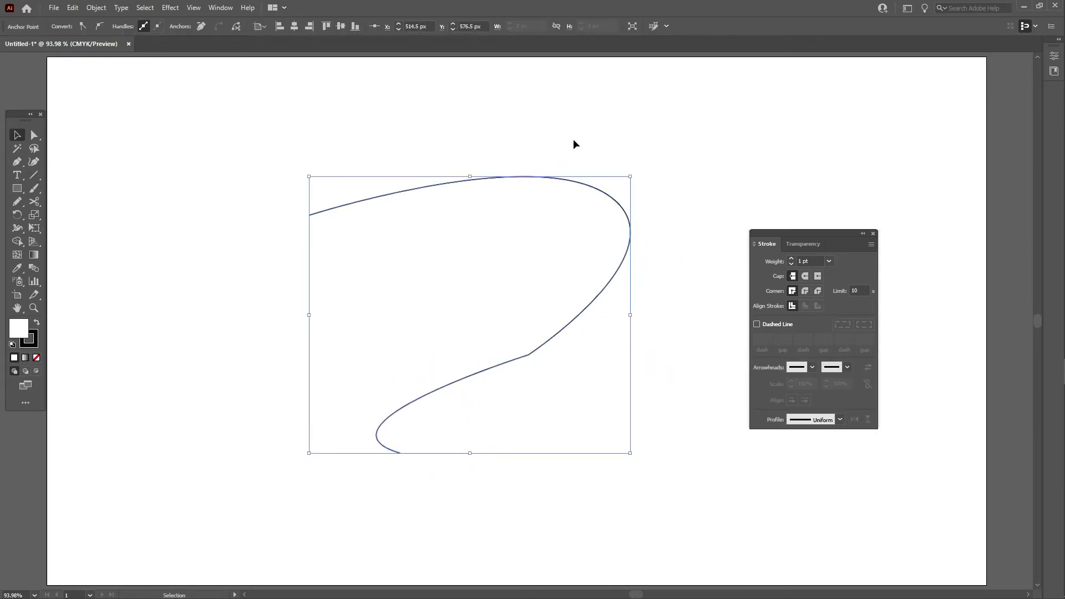
pyautogui.hotkey('ctrl', 'z')
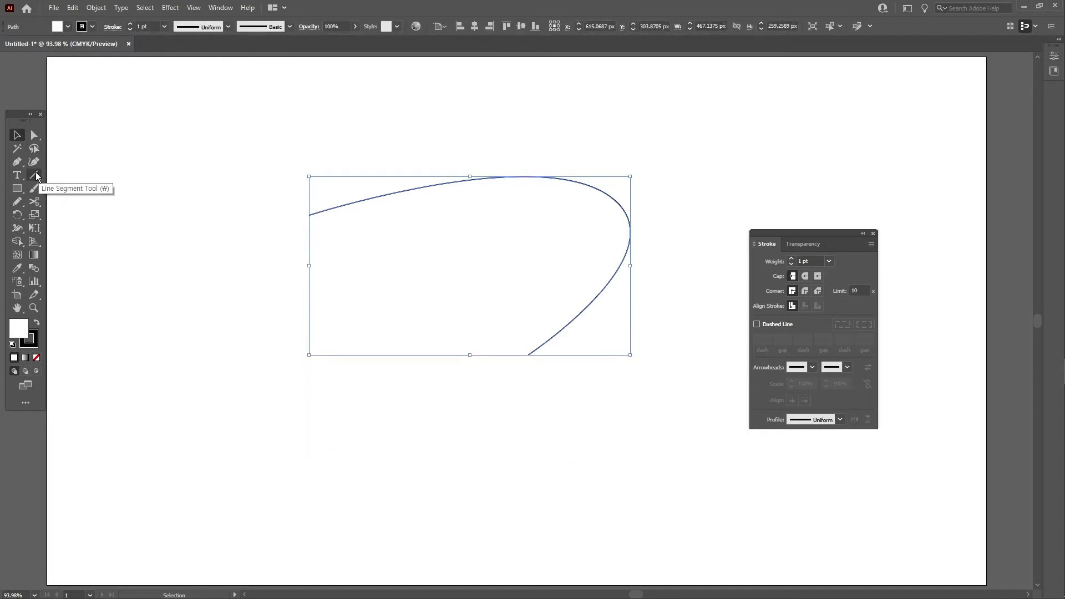
# - Draw a nearly horizontal line about 596 px wide below the curve, and a rectangle about 283 by 205 px under it
pyautogui.click(36, 174)
pyautogui.moveTo(301, 386); pyautogui.dragTo(712, 384)
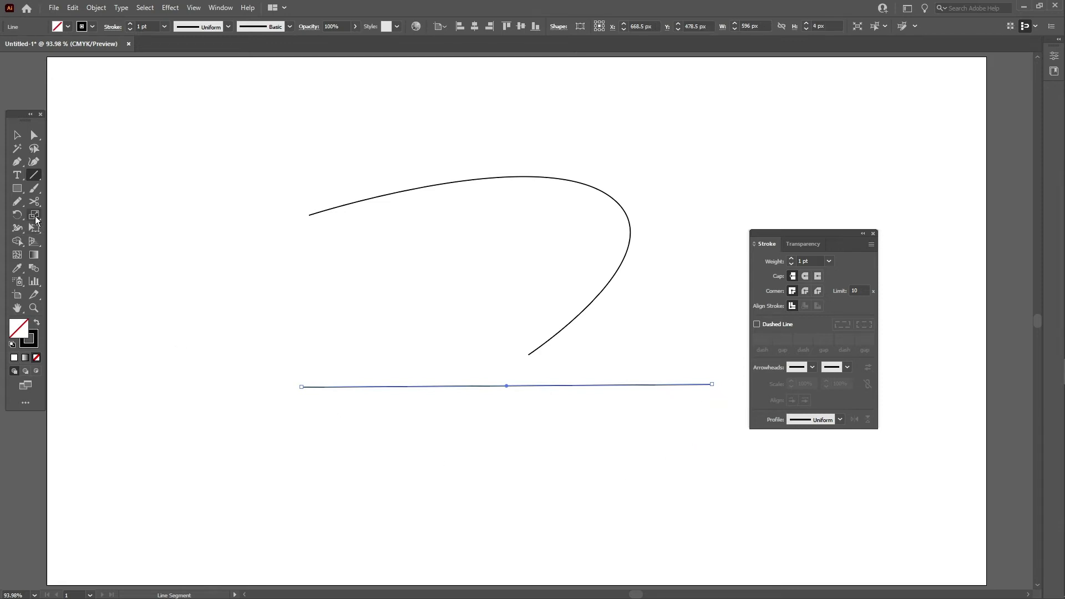
pyautogui.click(17, 190)
pyautogui.moveTo(400, 419); pyautogui.dragTo(595, 559)
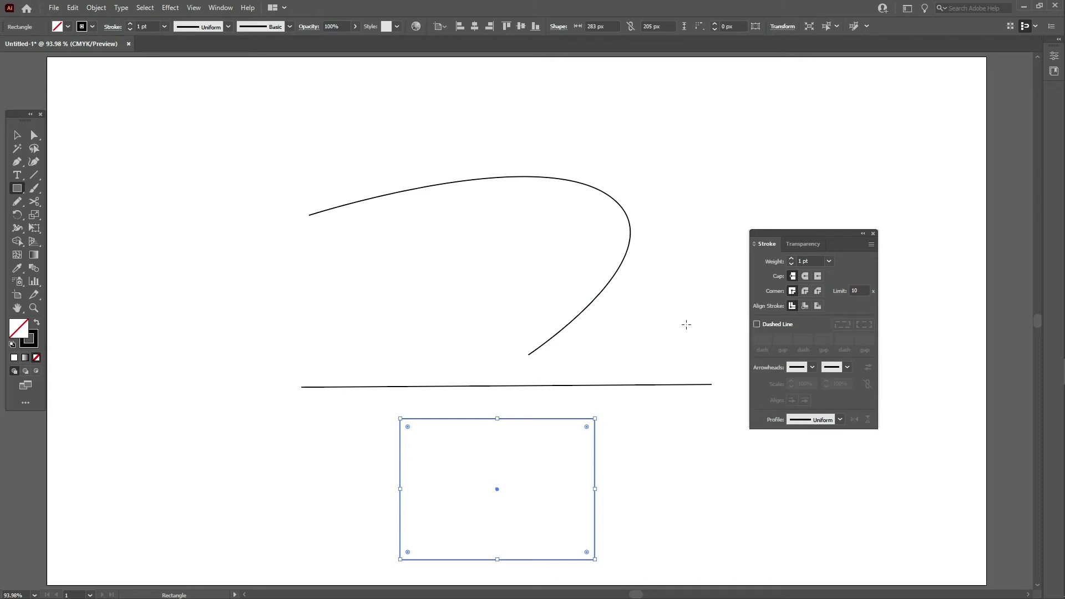
# - Delete the curve, the line and the rectangle from the artboard
pyautogui.press('v')
pyautogui.moveTo(644, 199); pyautogui.dragTo(430, 491)
pyautogui.press('Delete')
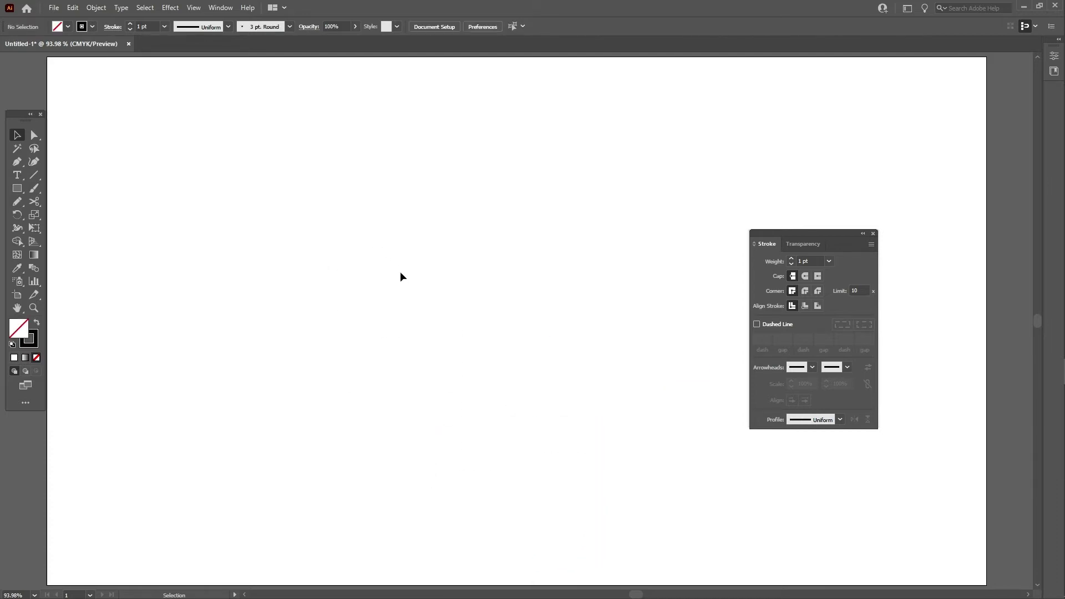
# - Draw a horizontal line about 469 px long with the Line Segment tool near the middle of the artboard
pyautogui.click(34, 175)
pyautogui.moveTo(346, 259); pyautogui.dragTo(669, 259)
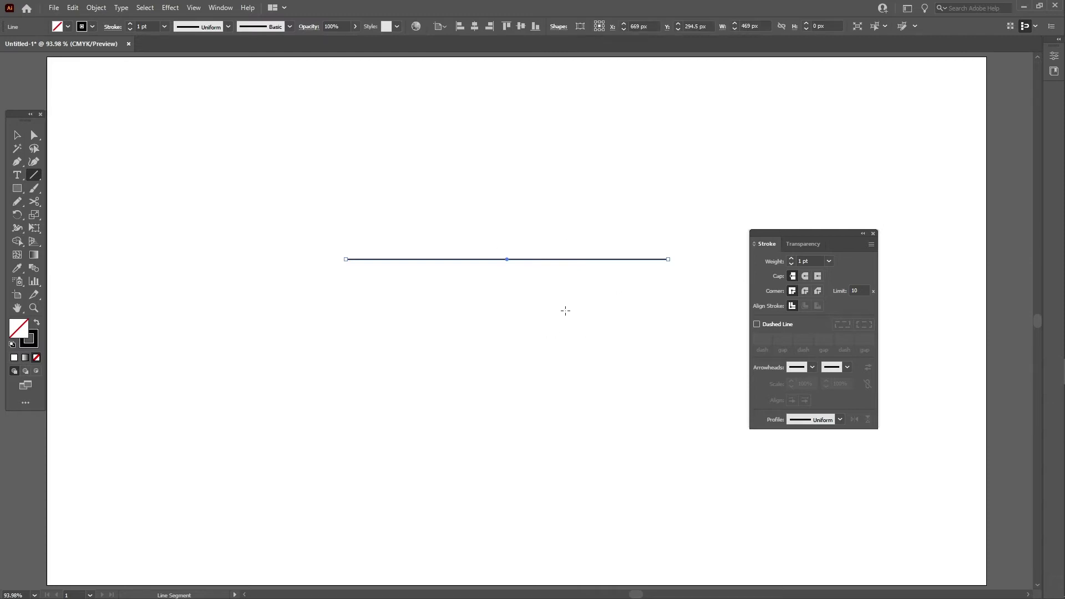
pyautogui.press('v')
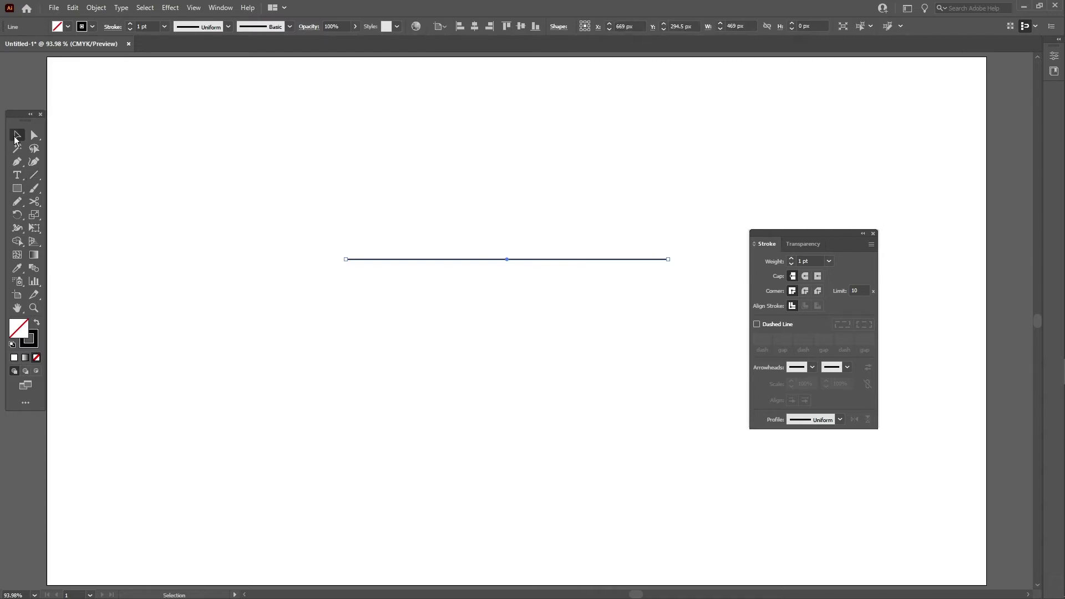
# - Set the line's stroke weight to 20 pt and give it a projecting cap
pyautogui.click(802, 261)
pyautogui.press('Up')
pyautogui.press('Up')
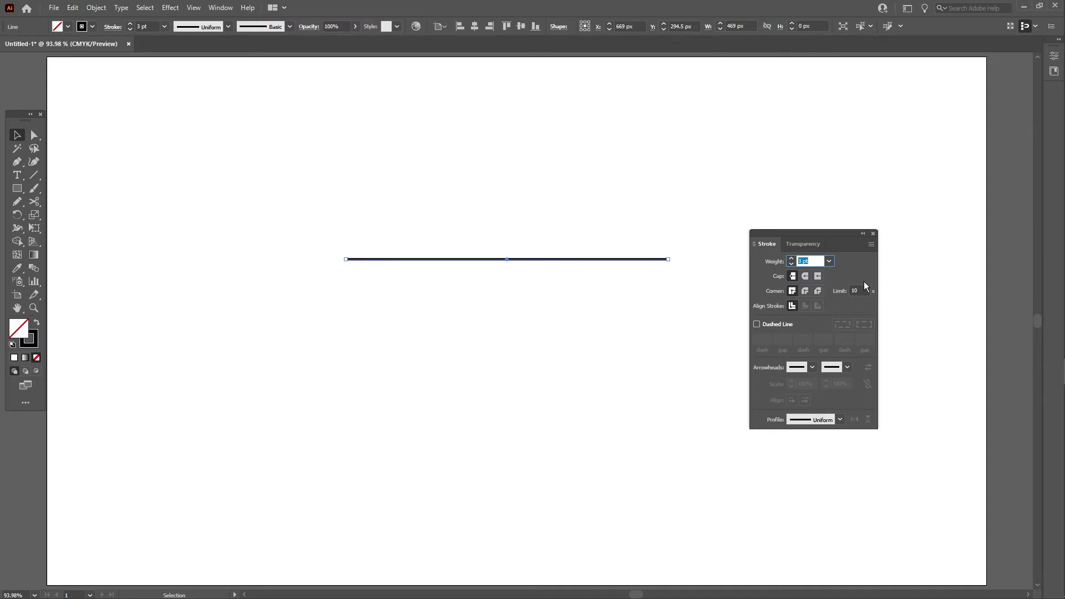
pyautogui.write('20')
pyautogui.click(864, 281)
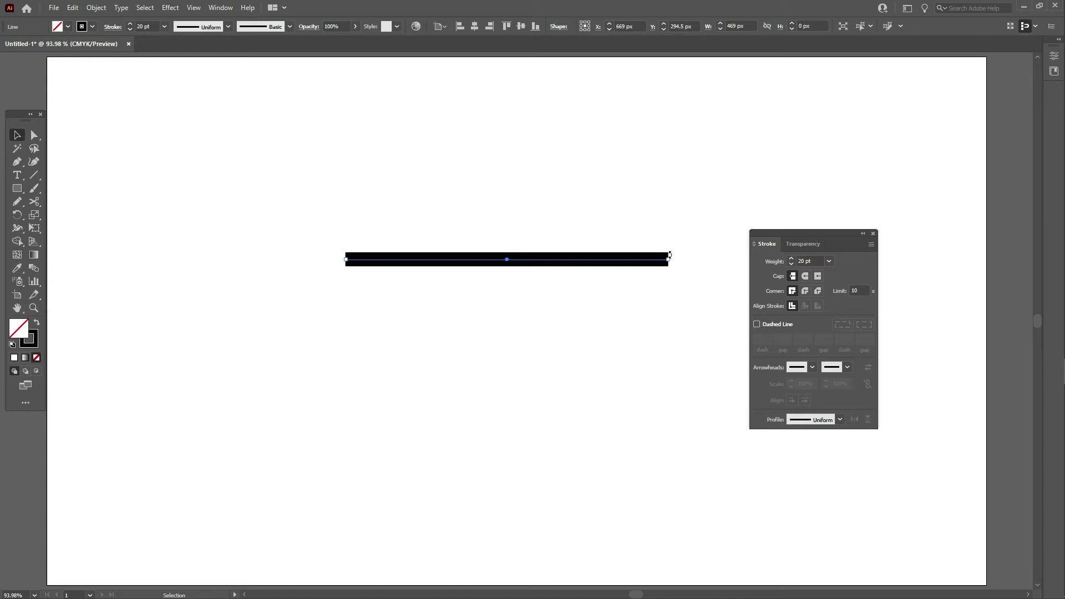
pyautogui.click(805, 277)
pyautogui.click(819, 277)
# - Draw a rectangle about 436 by 301 px below the line and keep it selected
pyautogui.press('m')
pyautogui.moveTo(361, 299)
pyautogui.mouseDown()
pyautogui.moveTo(616, 486)
pyautogui.moveTo(661, 506)
pyautogui.mouseUp()
pyautogui.press('v')
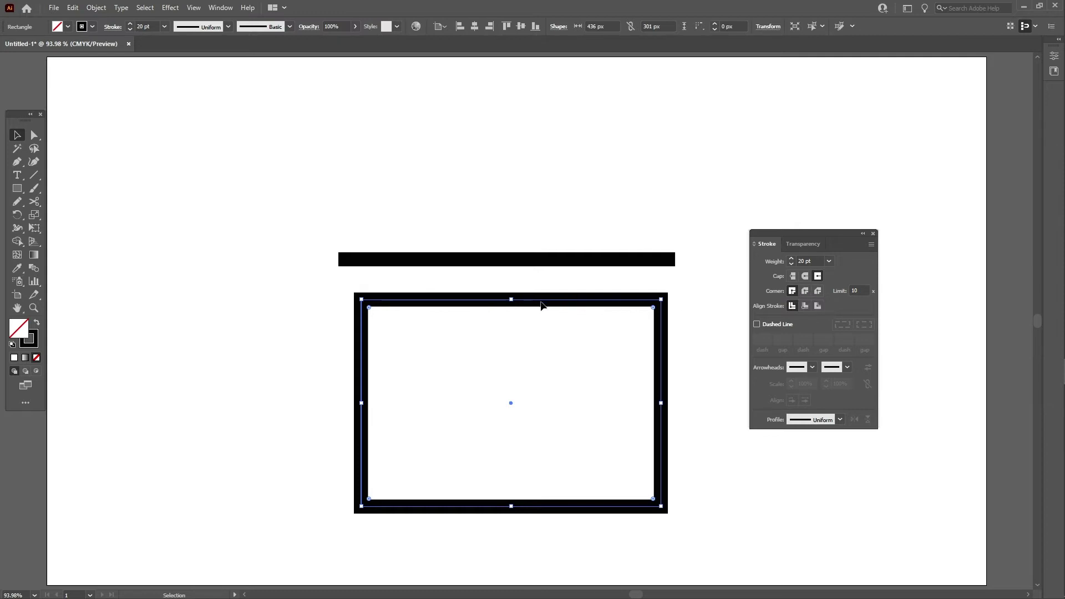
# - Try the round and bevel corner joins on the rectangle's stroke and restore the miter join
pyautogui.click(806, 290)
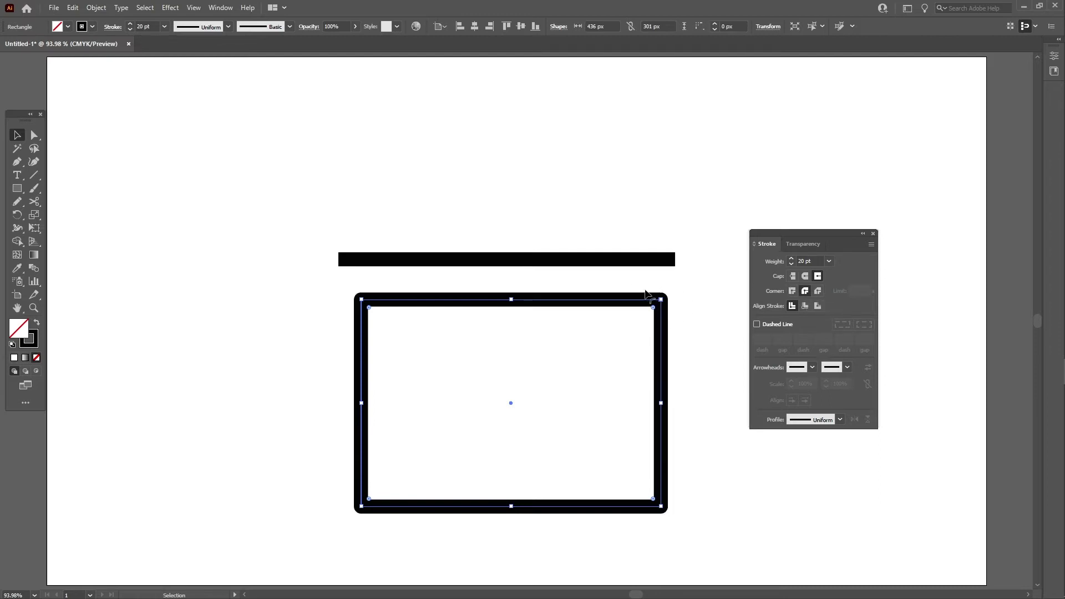
pyautogui.click(819, 292)
pyautogui.click(793, 290)
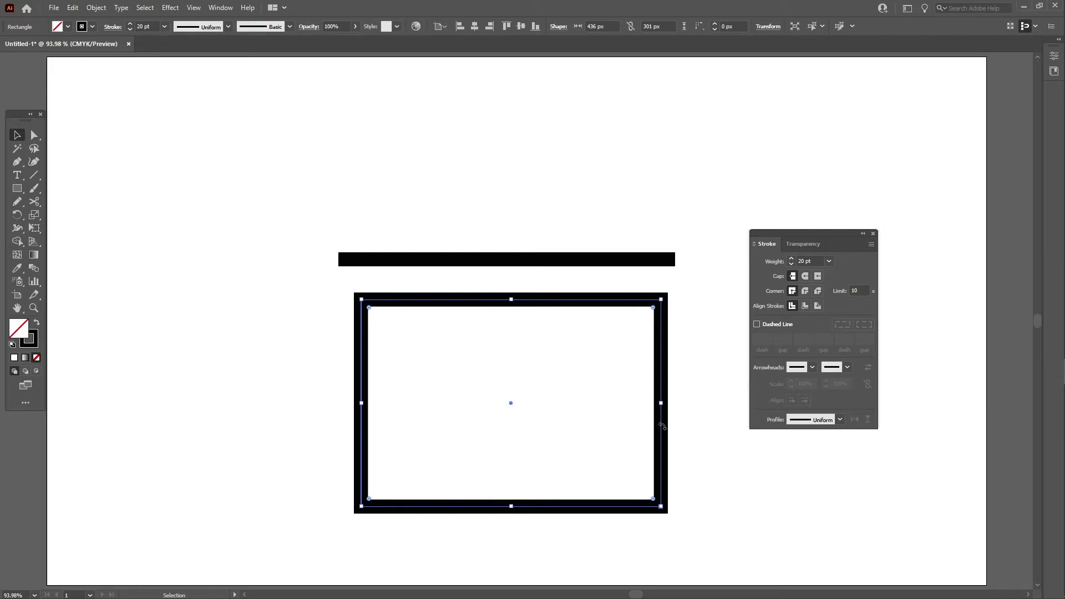
# - Try aligning the rectangle's stroke to the inside and to the outside of its path, and restore center alignment
pyautogui.click(805, 306)
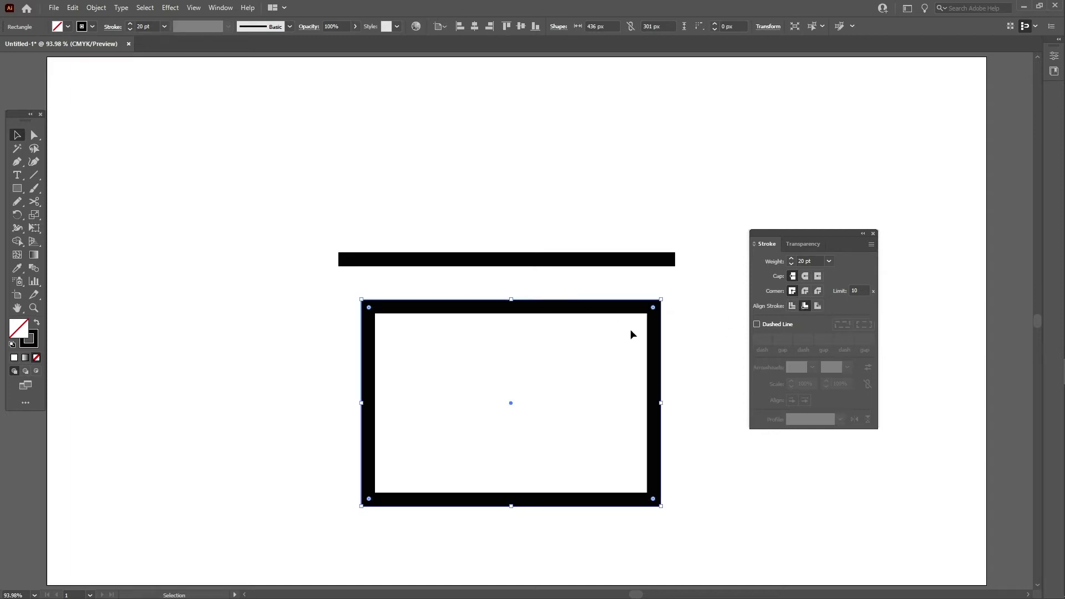
pyautogui.click(818, 306)
pyautogui.click(805, 305)
pyautogui.click(818, 306)
pyautogui.click(805, 305)
pyautogui.click(792, 305)
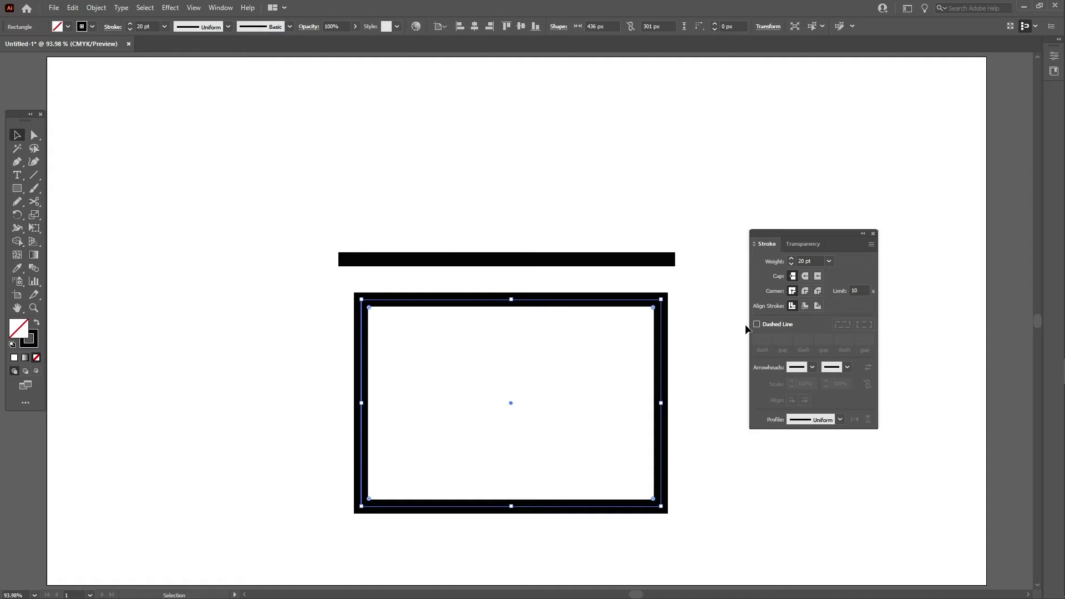
# - Turn on a dashed line for the rectangle's stroke with a 10 pt first dash and a 20 pt first gap
pyautogui.click(777, 328)
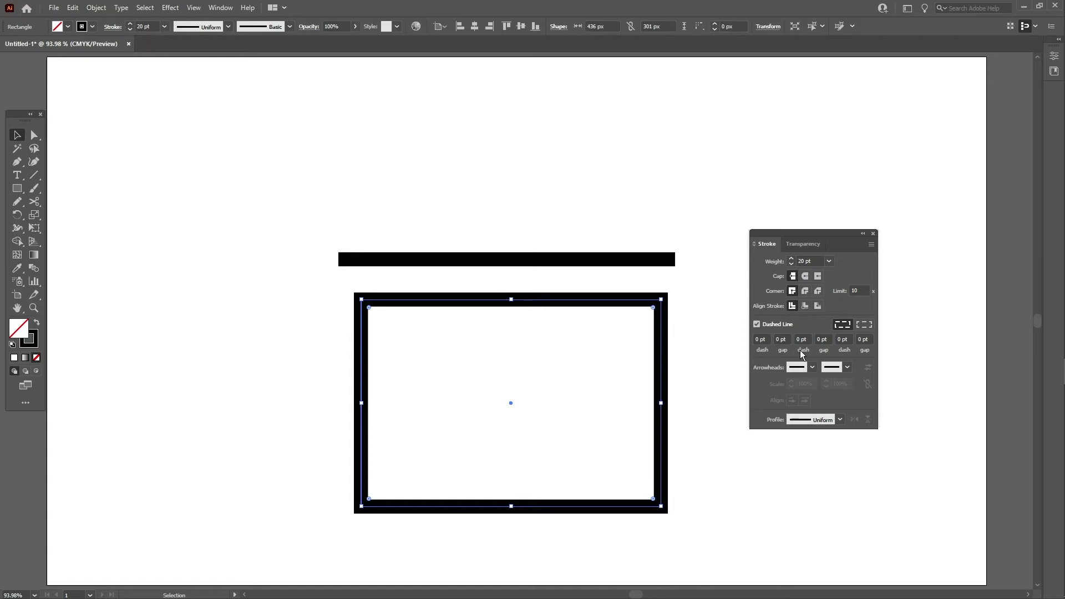
pyautogui.click(758, 339)
pyautogui.write('1')
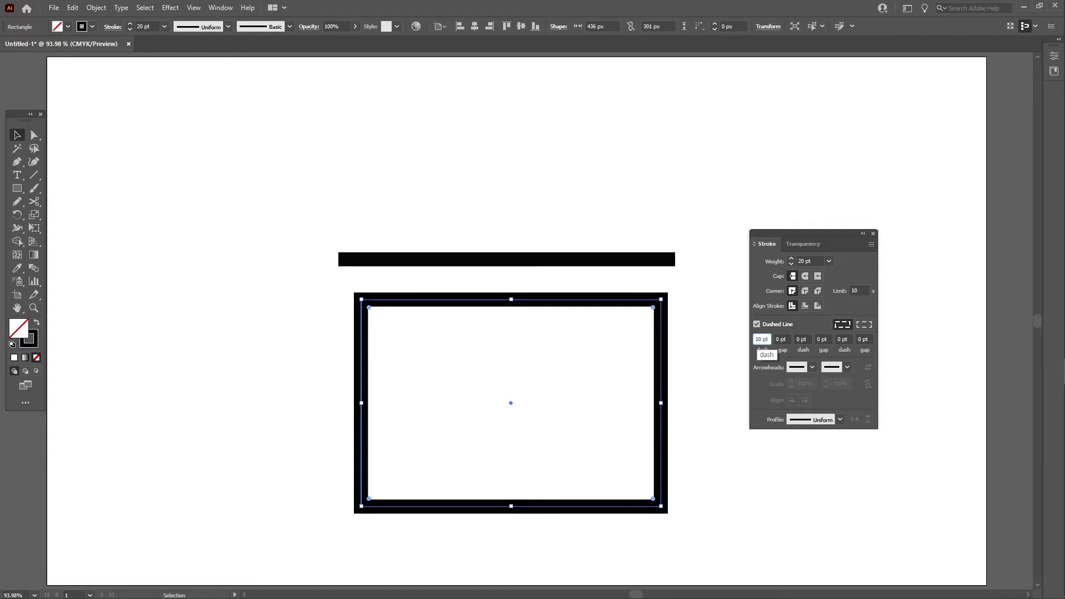
pyautogui.press('Tab')
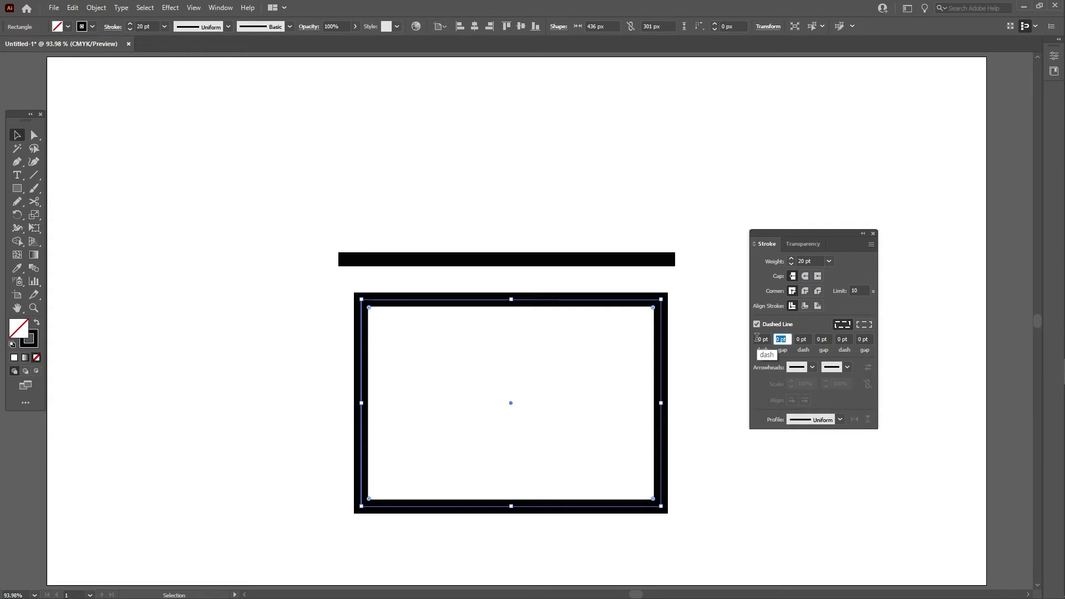
pyautogui.write('20')
pyautogui.press('Tab')
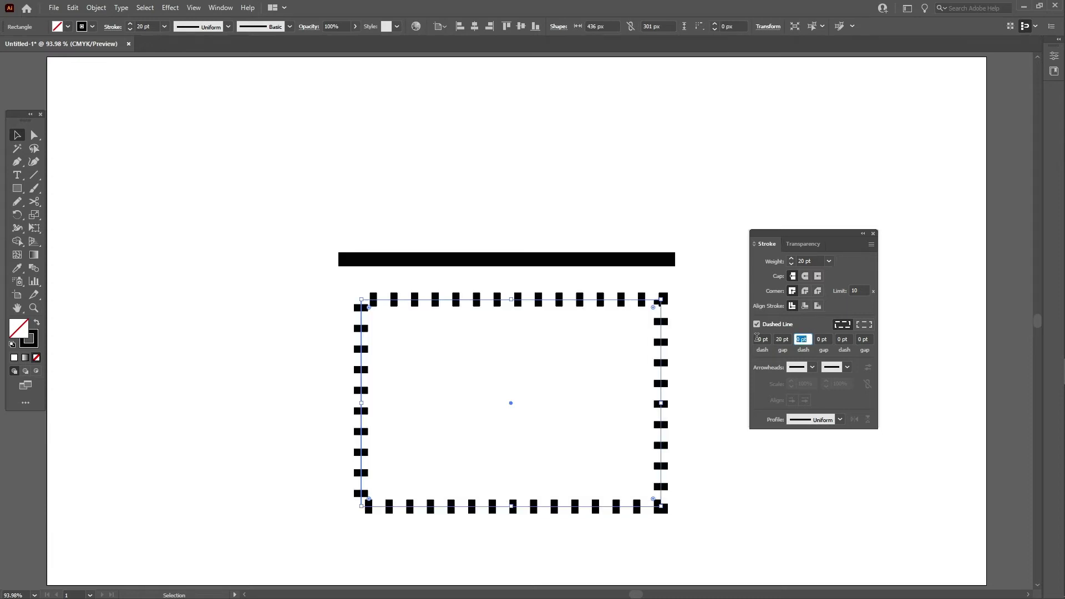
# - Extend the dash pattern with a 20 pt dash, a 30 pt gap, a 30 pt dash and a 30 pt gap
pyautogui.write('20')
pyautogui.press('Tab')
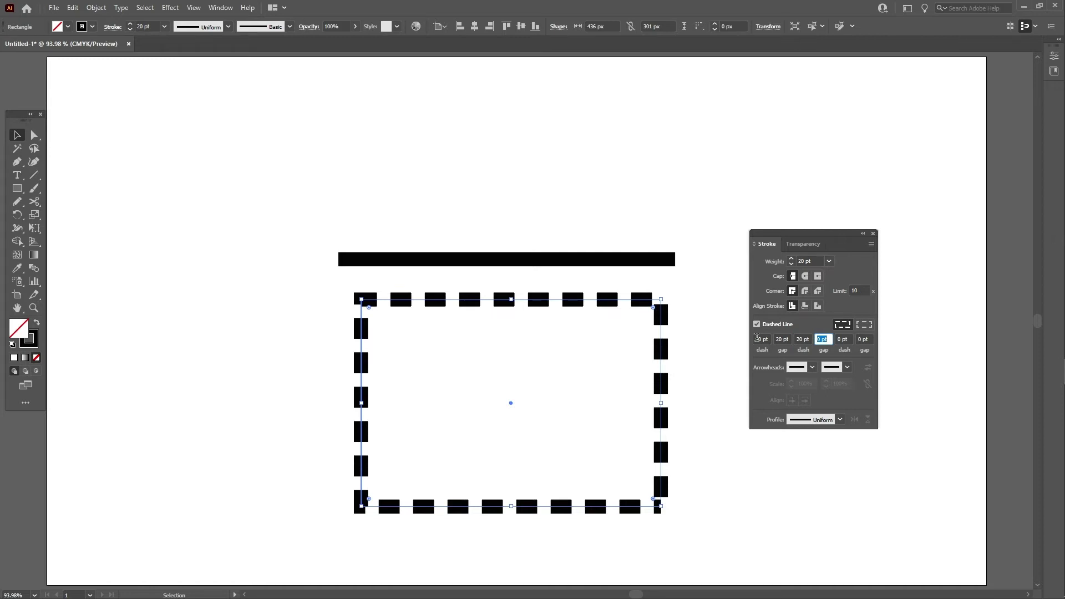
pyautogui.write('30')
pyautogui.press('Tab')
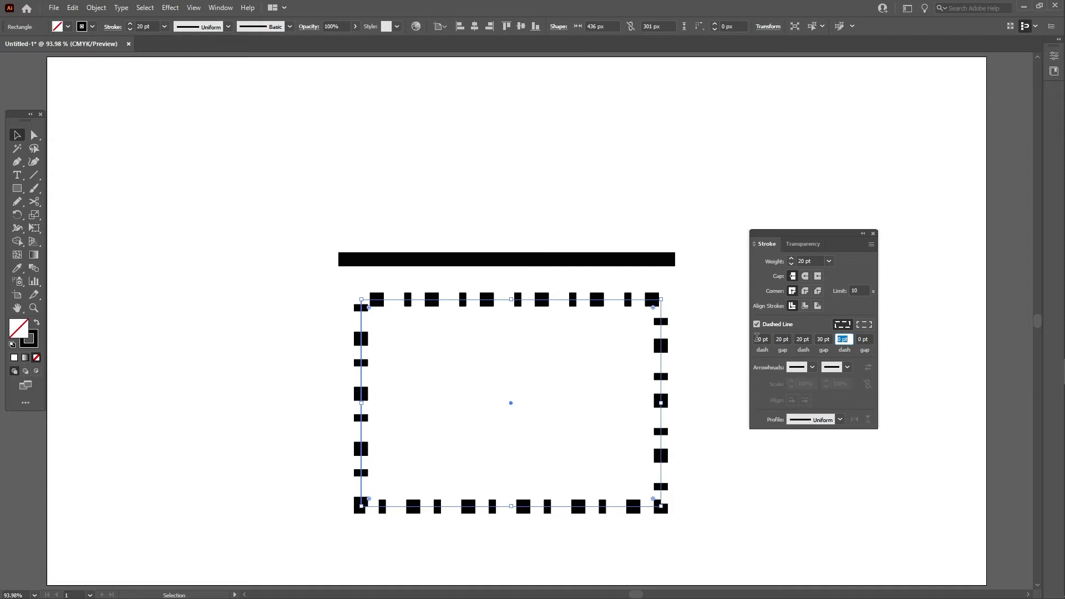
pyautogui.write('30')
pyautogui.press('Tab')
pyautogui.write('30')
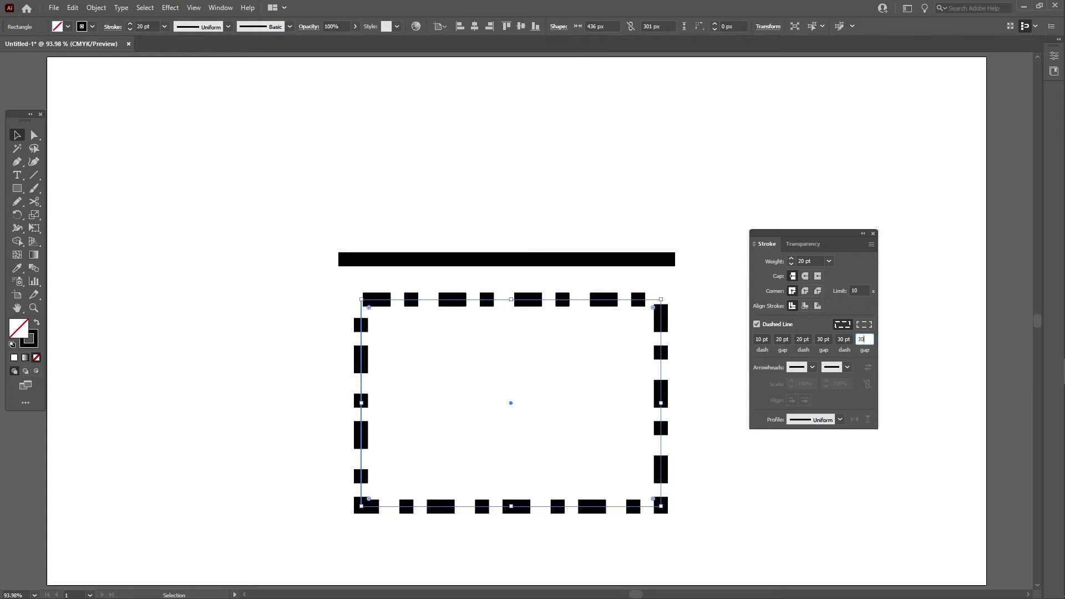
# - Try aligning the rectangle's dashes to its corners and path ends, and restore the exact dash and gap lengths
pyautogui.doubleClick(34, 308)
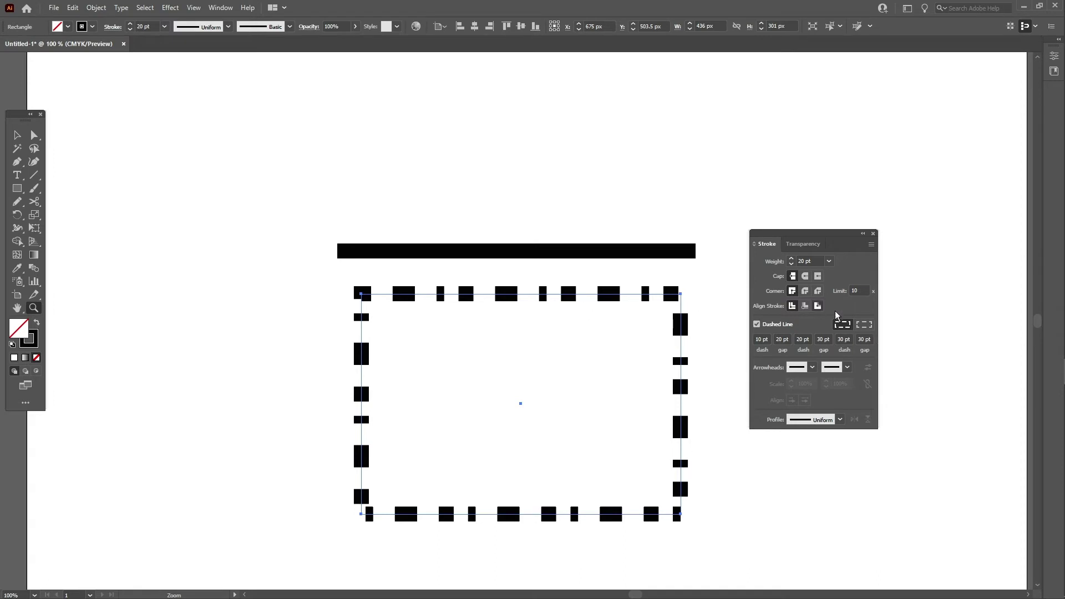
pyautogui.click(869, 329)
pyautogui.hotkey('ctrl', 'z')
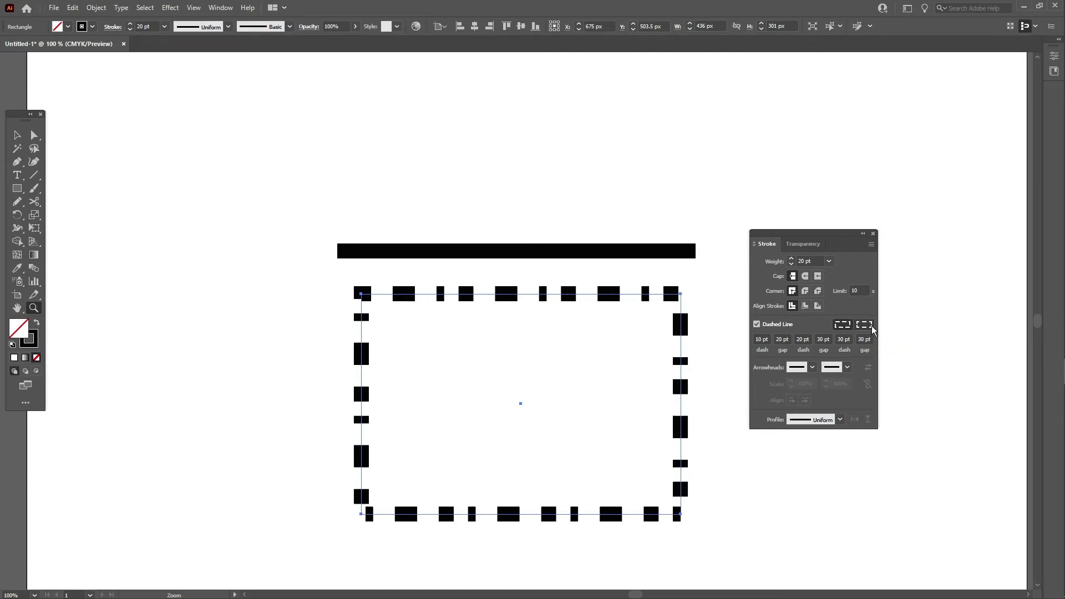
pyautogui.click(869, 327)
pyautogui.click(842, 325)
# - Examine how the dash and gap values repeat along the rectangle's upper edge
pyautogui.moveTo(537, 293); pyautogui.dragTo(657, 361)
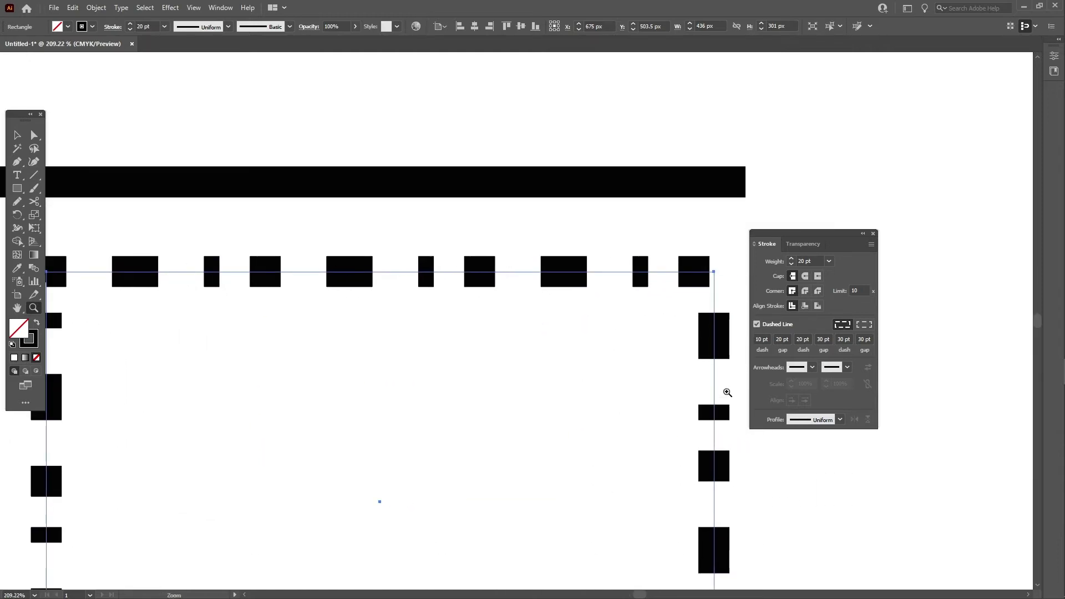
pyautogui.click(764, 340)
pyautogui.press('Tab')
pyautogui.press('Tab')
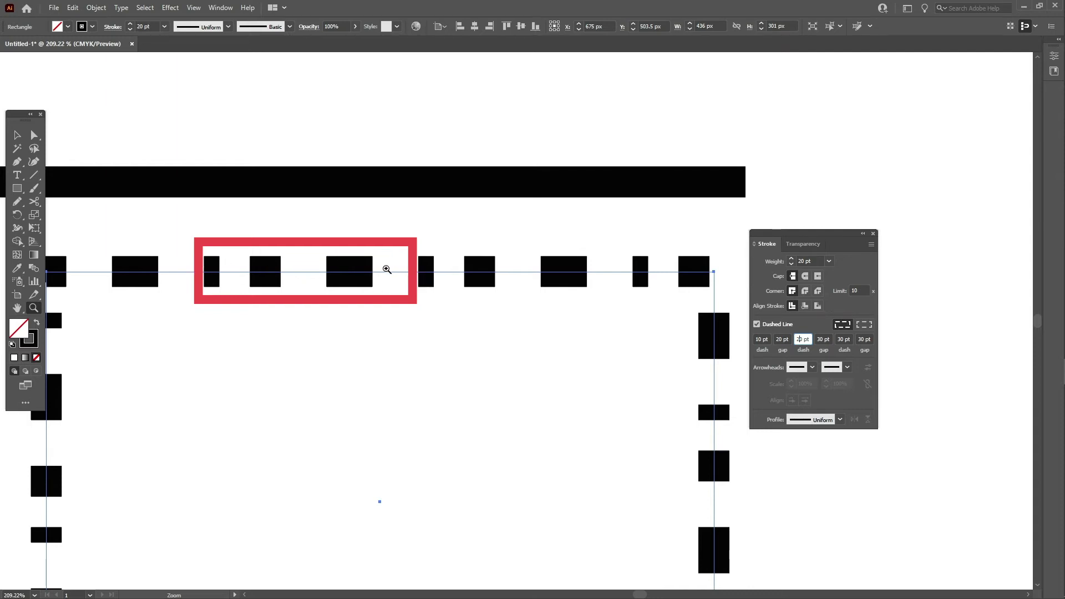
pyautogui.keyDown('alt'); pyautogui.click(519, 260); pyautogui.keyUp('alt')
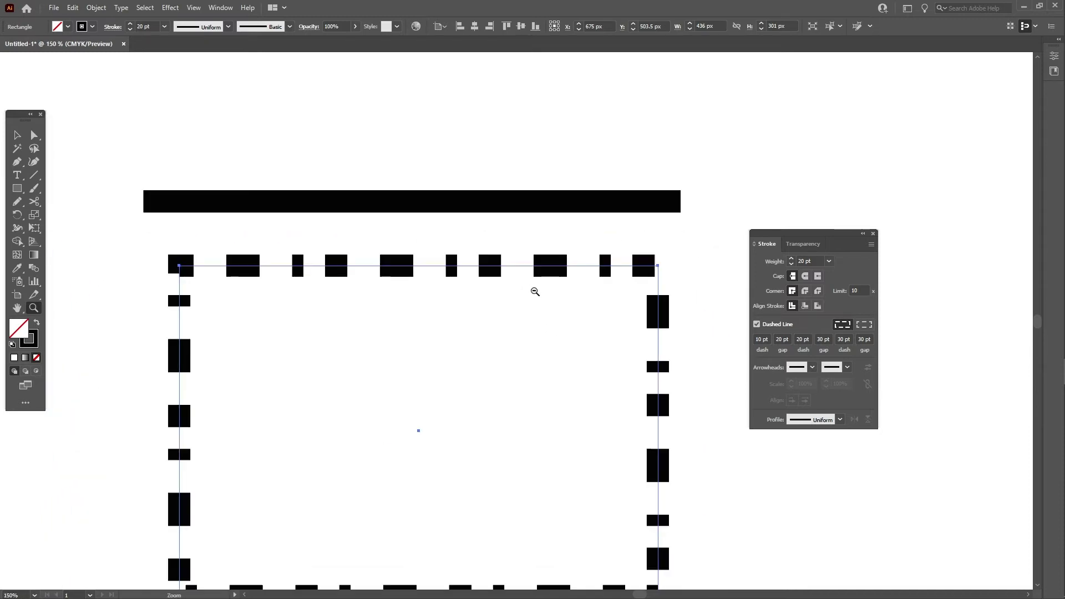
pyautogui.keyDown('alt'); pyautogui.click(535, 291); pyautogui.keyUp('alt')
pyautogui.keyDown('alt'); pyautogui.click(551, 340); pyautogui.keyUp('alt')
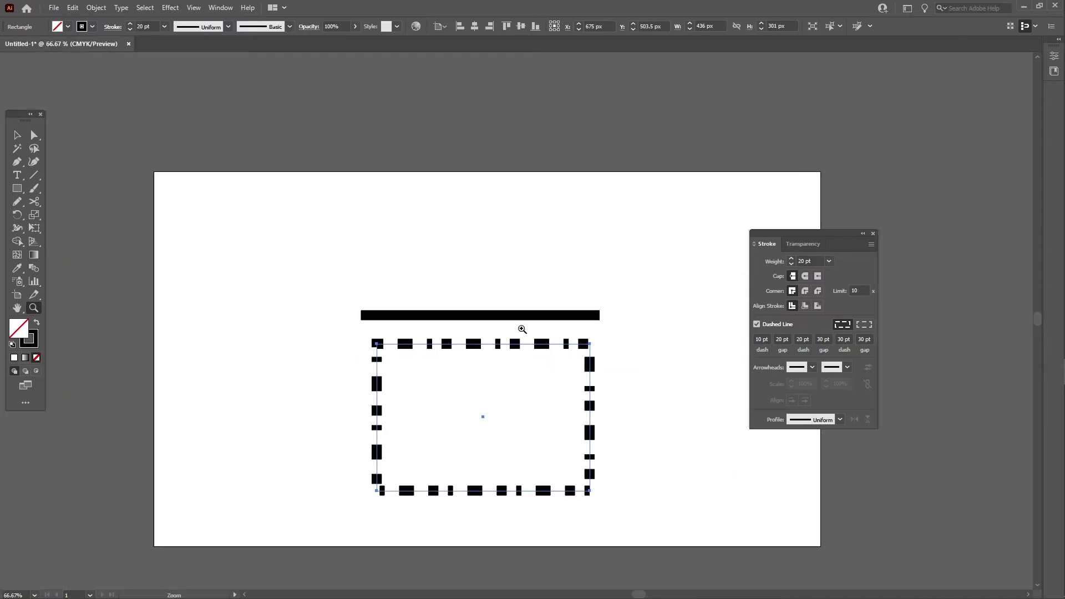
pyautogui.moveTo(506, 316)
pyautogui.mouseDown()
pyautogui.moveTo(549, 340)
pyautogui.moveTo(494, 299)
pyautogui.mouseUp()
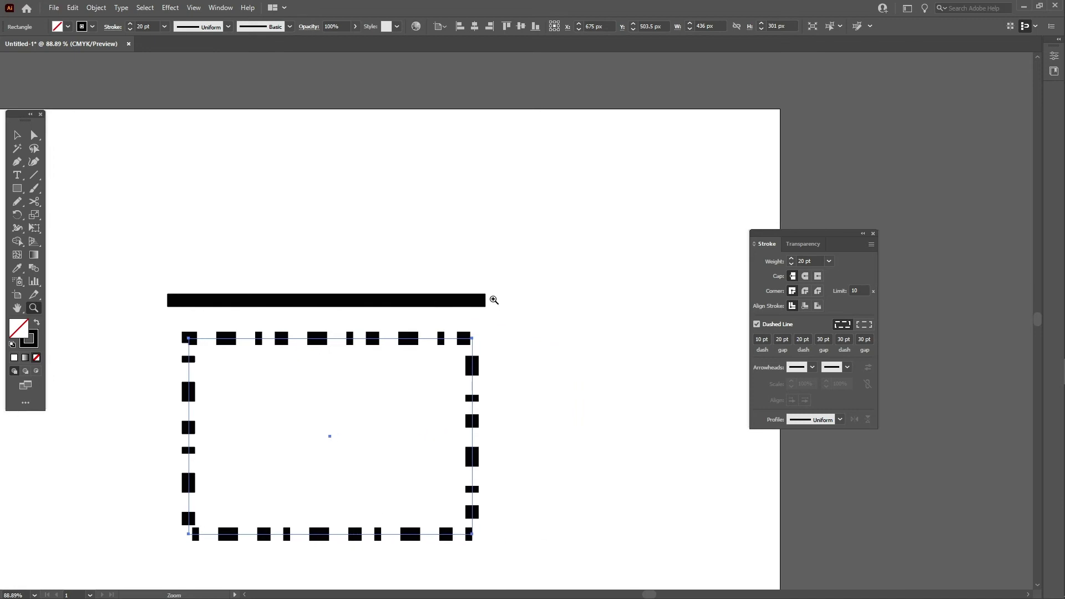
pyautogui.press('l')
pyautogui.moveTo(585, 319); pyautogui.dragTo(678, 410)
pyautogui.press('v')
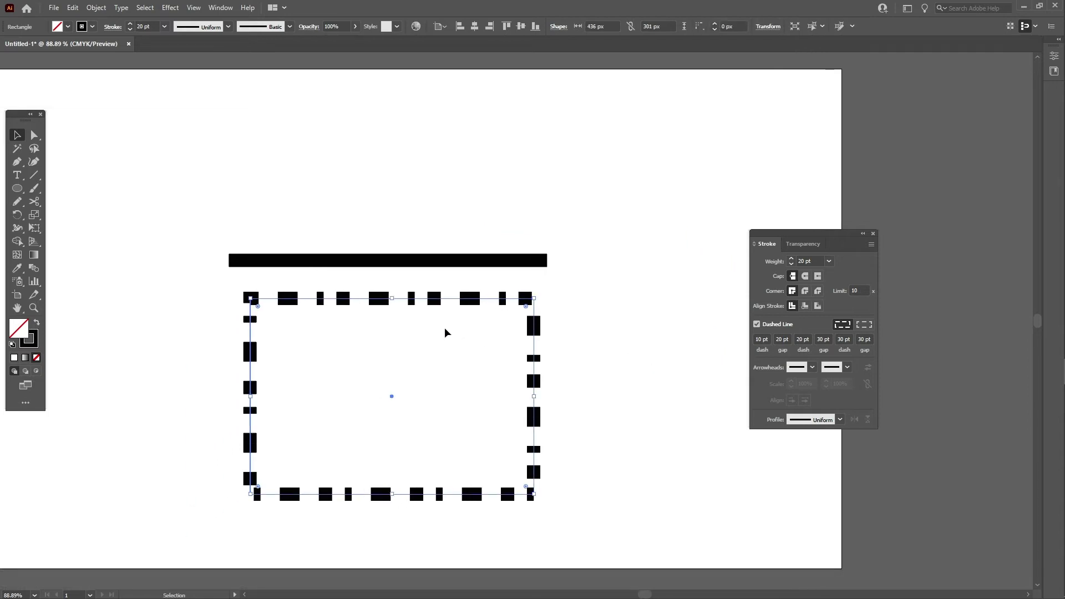
# - Set the second and third dash and gap values of the rectangle's stroke to 0 pt
pyautogui.moveTo(445, 333); pyautogui.dragTo(494, 361)
pyautogui.click(802, 339)
pyautogui.write('0')
pyautogui.press('Tab')
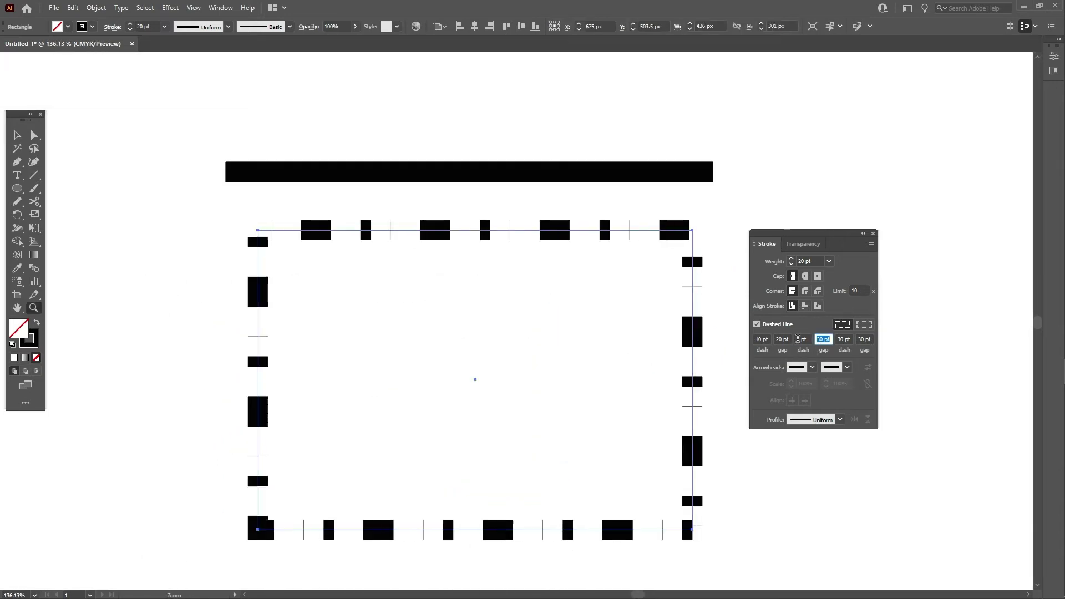
pyautogui.write('0')
pyautogui.press('Tab')
pyautogui.write('0')
pyautogui.press('Tab')
pyautogui.write('0')
pyautogui.press('Tab')
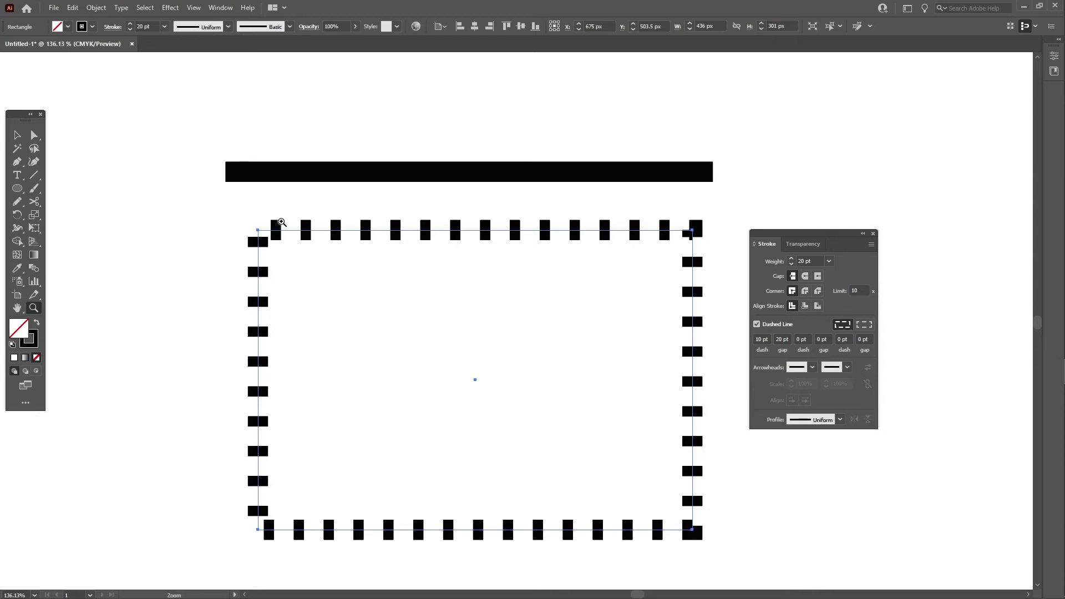
# - Try aligning the rectangle's dashes to its corners and path ends while inspecting the corners up close
pyautogui.click(282, 222)
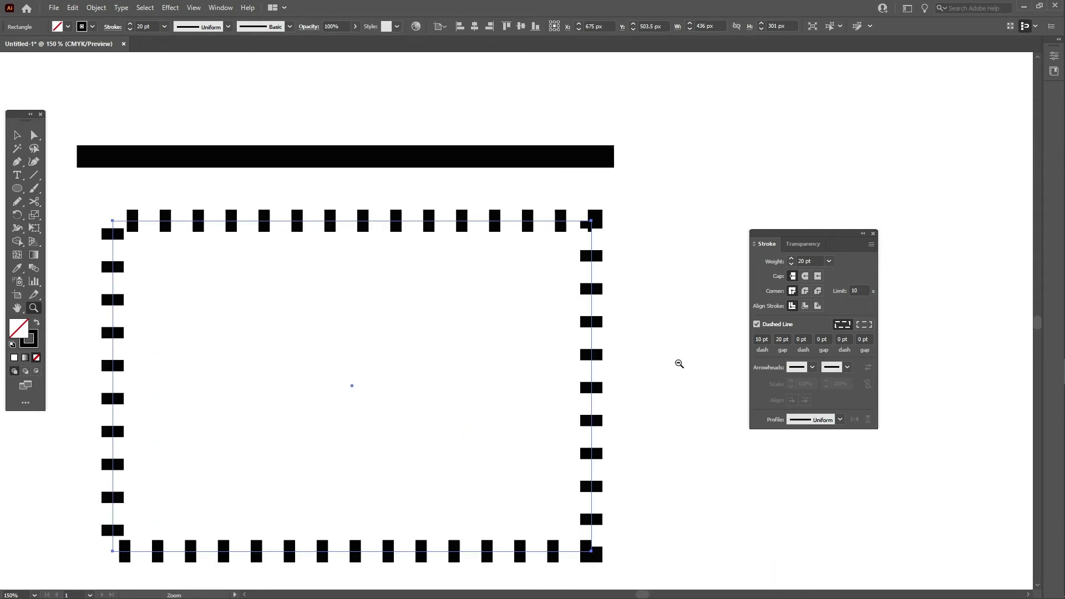
pyautogui.hscroll(-3, 280, 261)
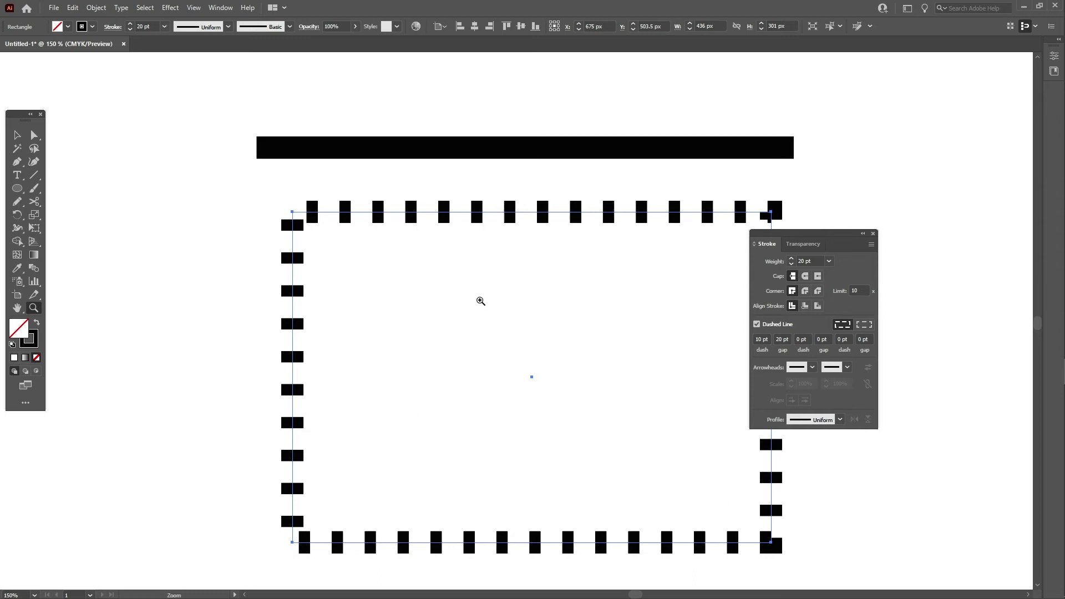
pyautogui.click(863, 325)
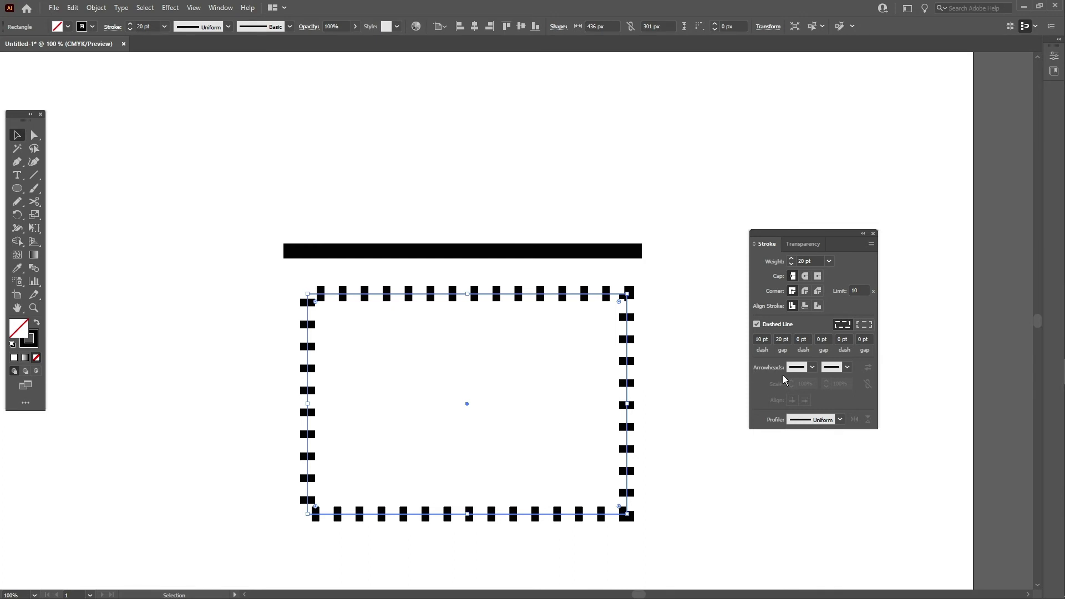
# - Delete the dashed rectangle and move the thick line to about X 750.5 px, Y 388 px
pyautogui.click(652, 287)
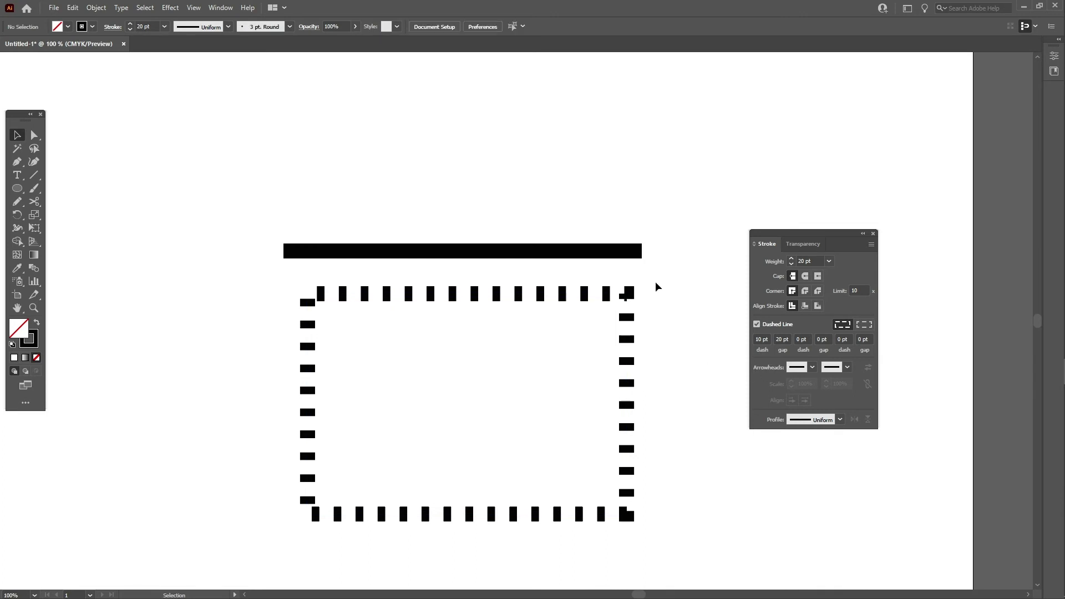
pyautogui.moveTo(654, 281); pyautogui.dragTo(487, 342)
pyautogui.press('Delete')
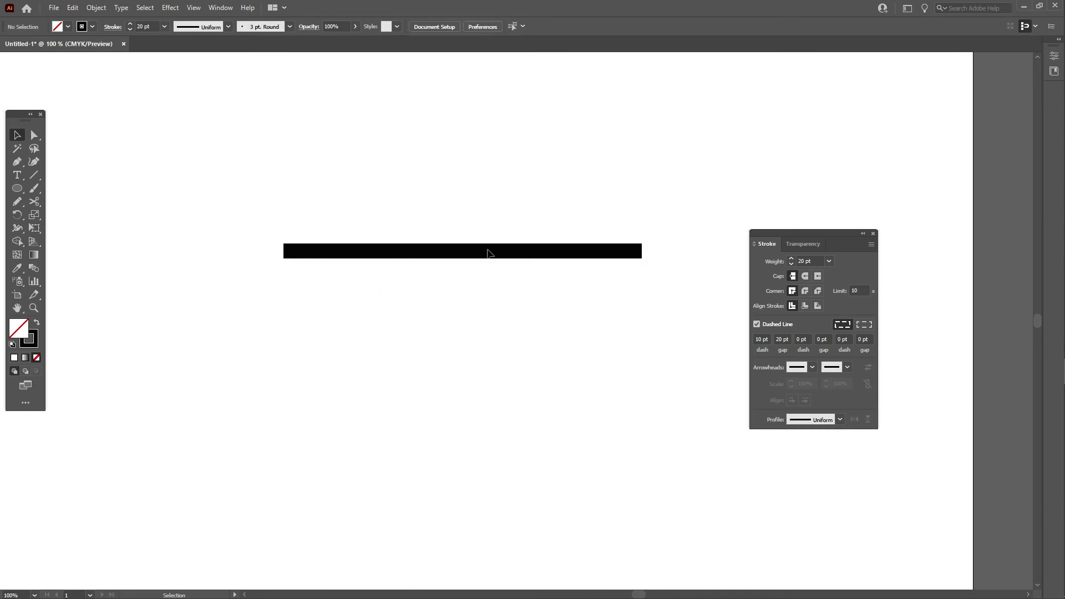
pyautogui.click(452, 251)
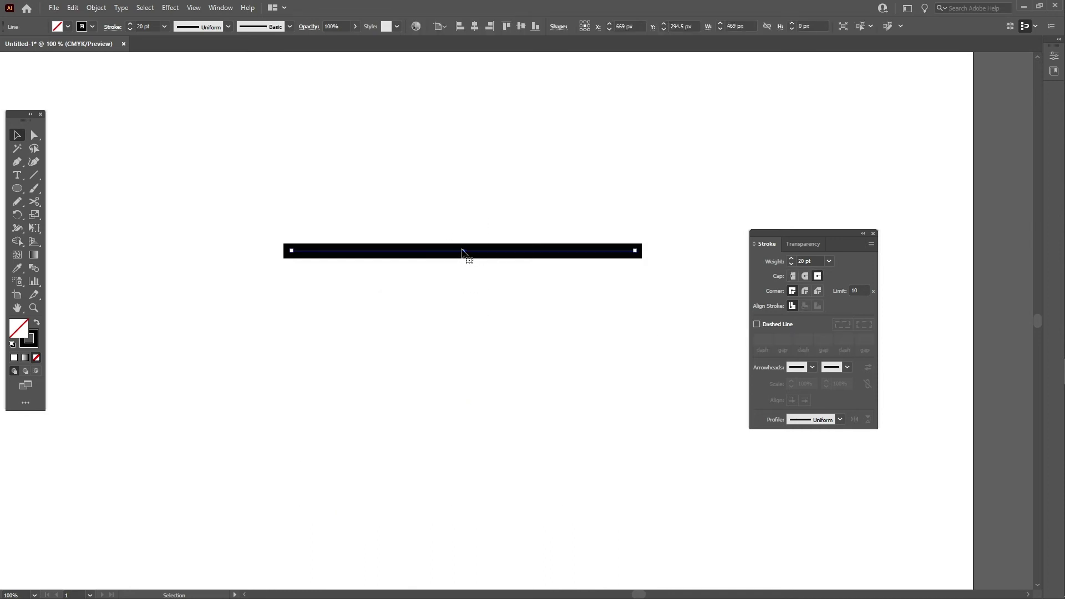
pyautogui.moveTo(462, 253); pyautogui.dragTo(522, 320)
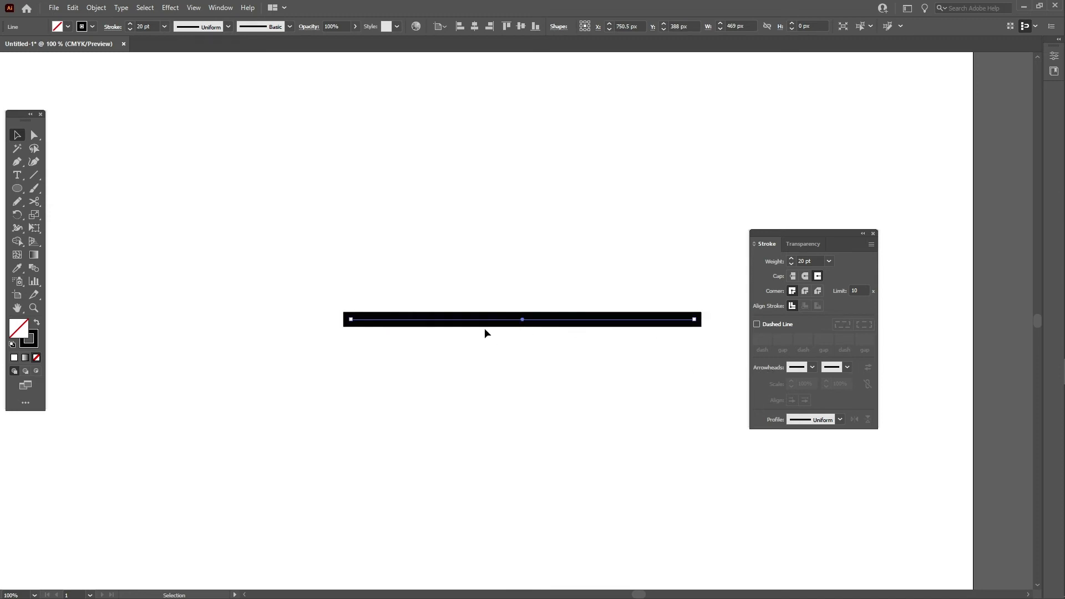
# - Add the Arrow 21 arrowhead to the start of the line and Arrow 7 to its end
pyautogui.click(811, 367)
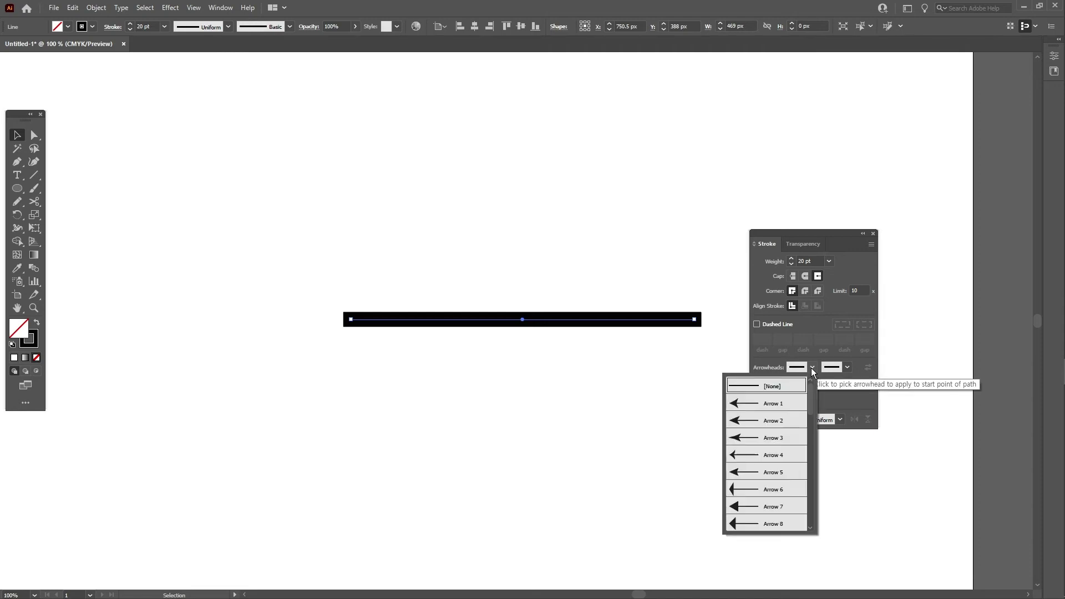
pyautogui.scroll(-7, 774, 421)
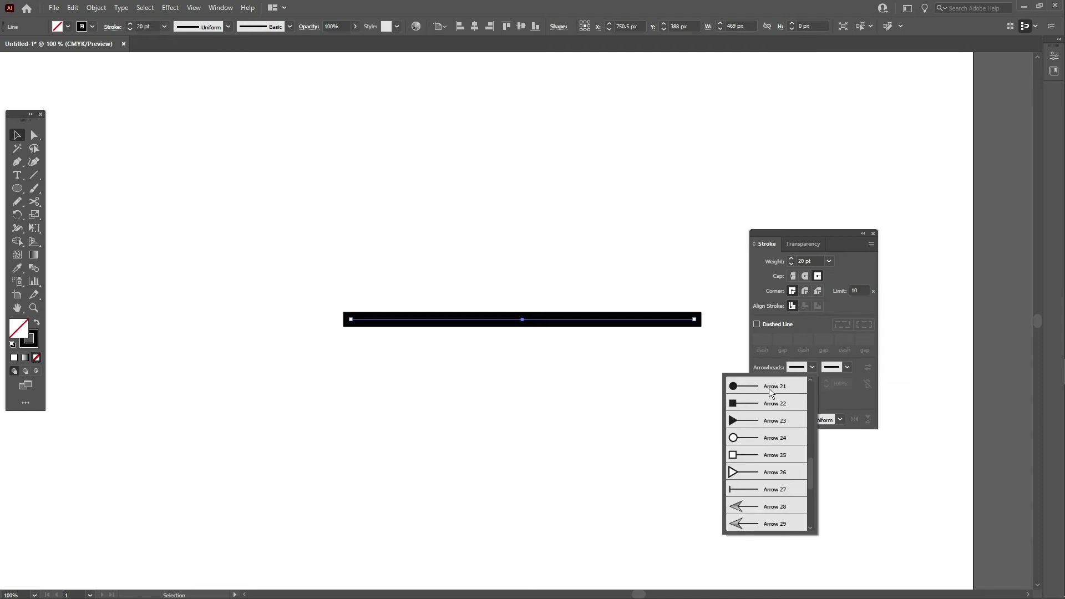
pyautogui.click(769, 388)
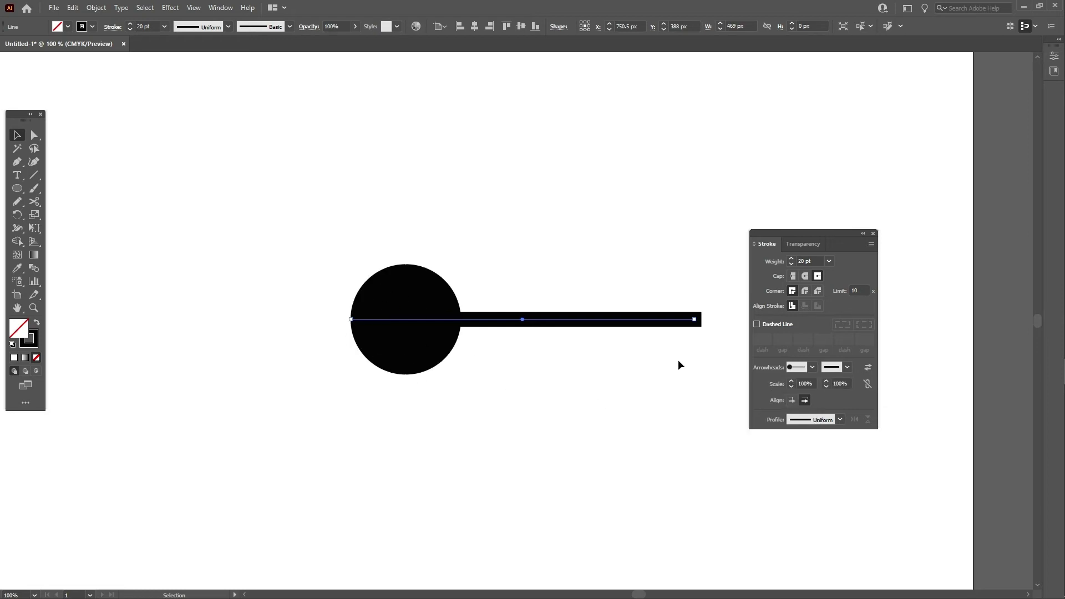
pyautogui.click(842, 369)
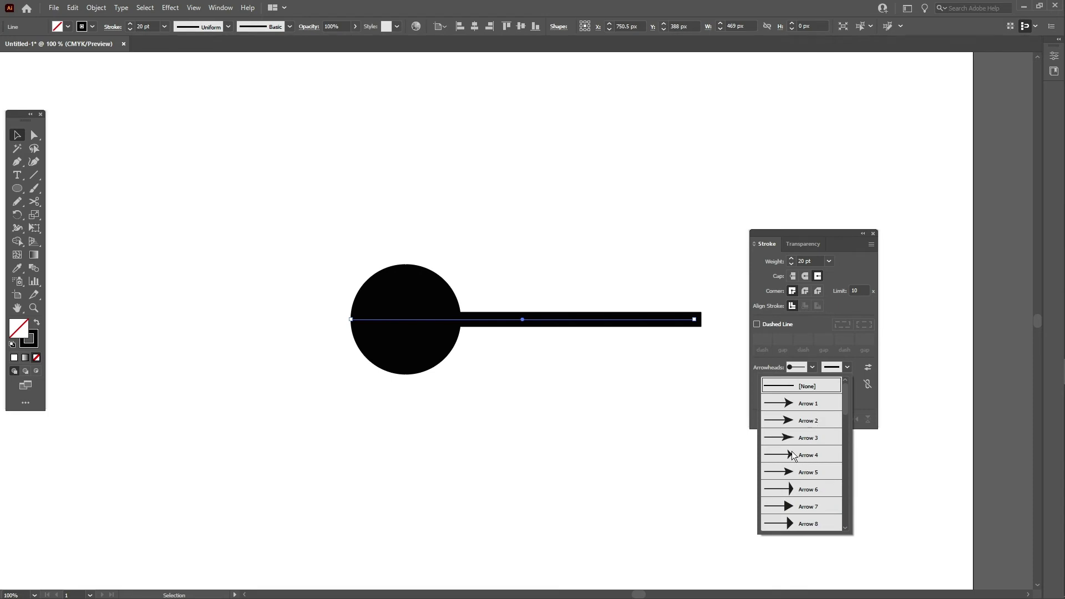
pyautogui.scroll(-6, 805, 453)
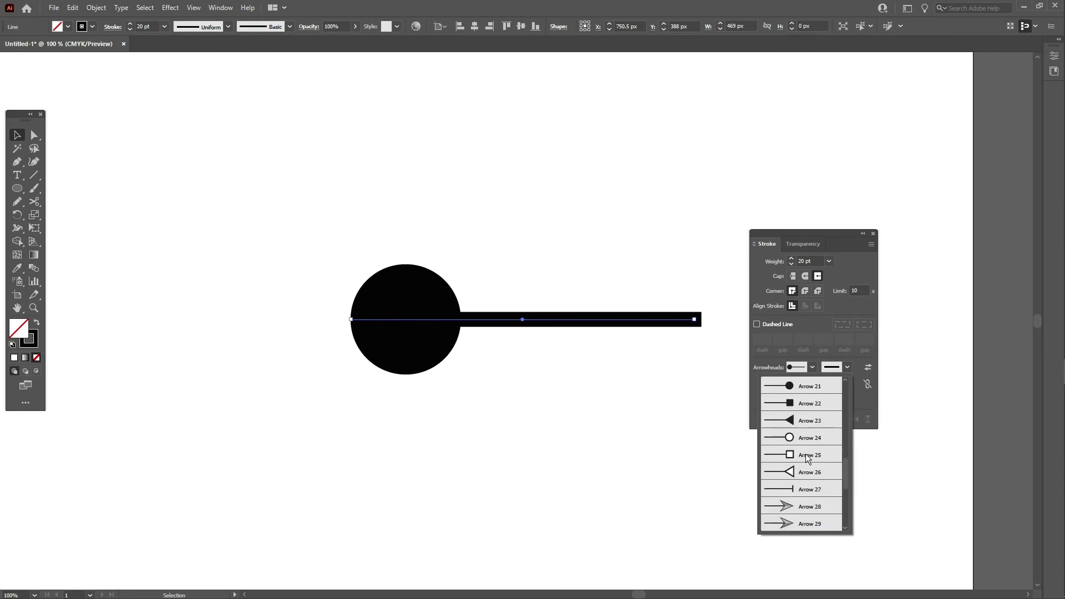
pyautogui.scroll(4, 806, 451)
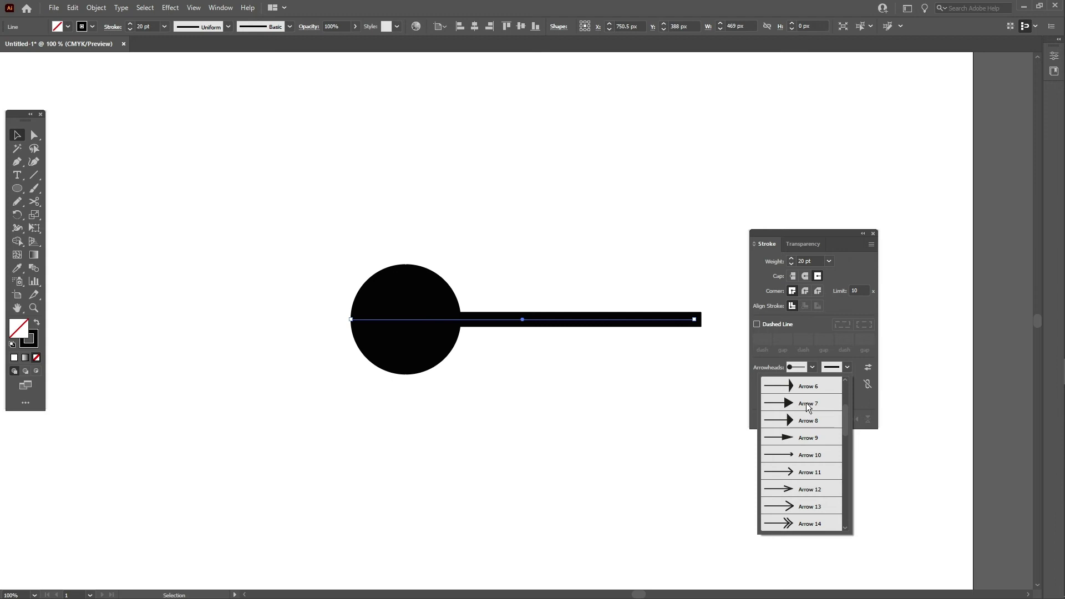
pyautogui.click(806, 403)
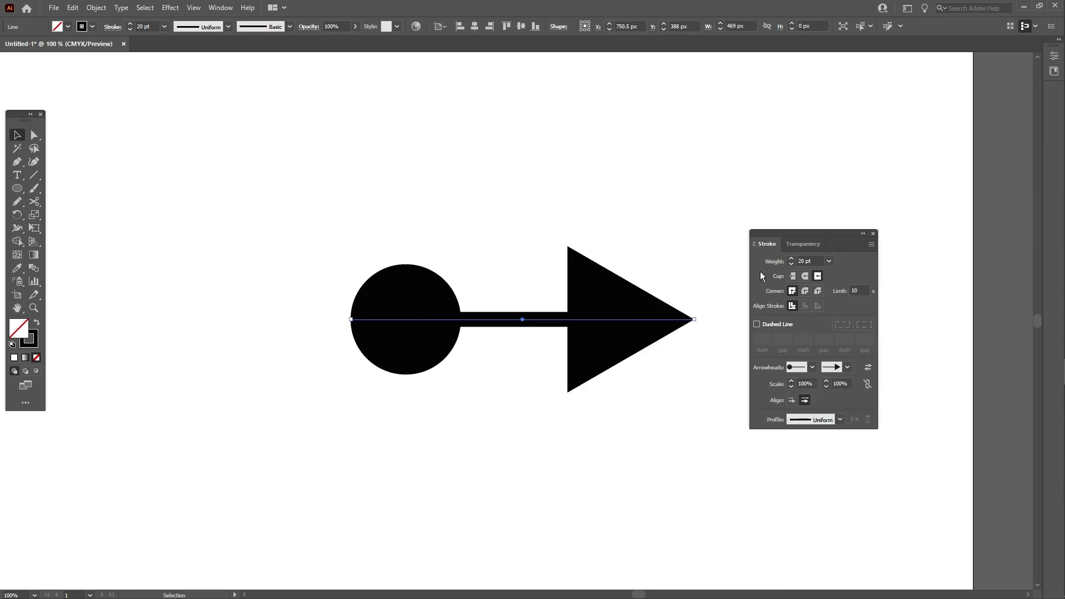
# - Set the arrow line's stroke weight to 2 pt and deselect it
pyautogui.doubleClick(801, 259)
pyautogui.write('2')
pyautogui.press('Return')
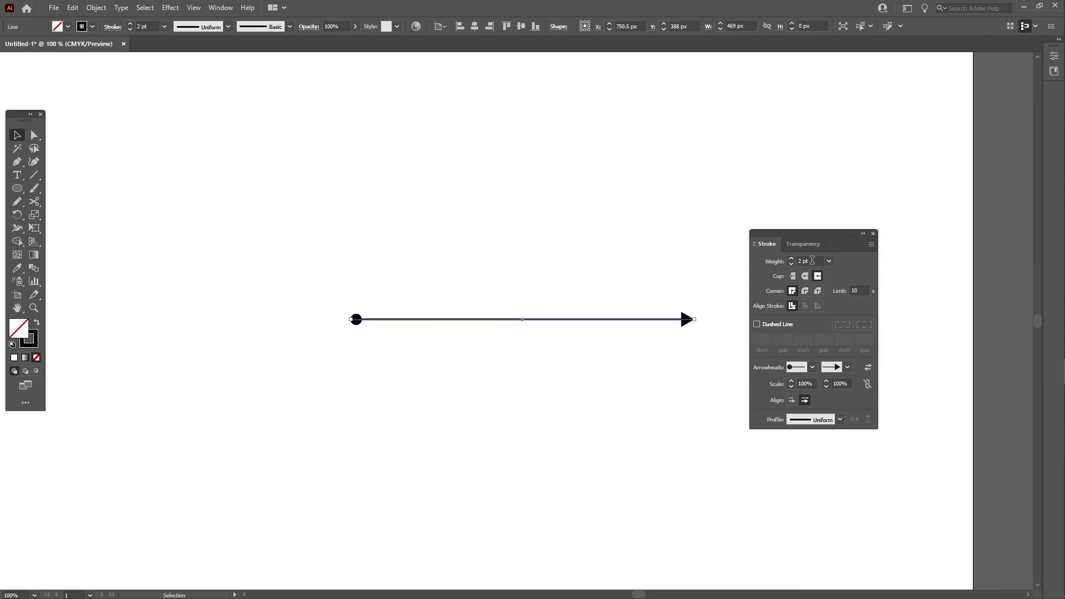
pyautogui.click(530, 393)
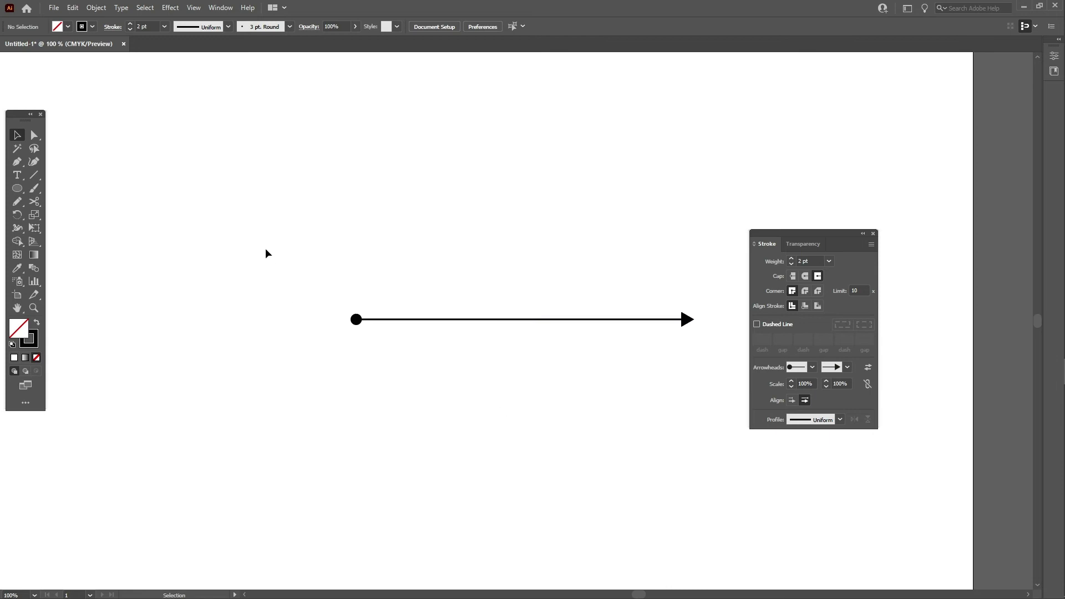
# - Scale the line's start arrowhead to 200% and its end arrowhead to 300%
pyautogui.moveTo(266, 253); pyautogui.dragTo(717, 391)
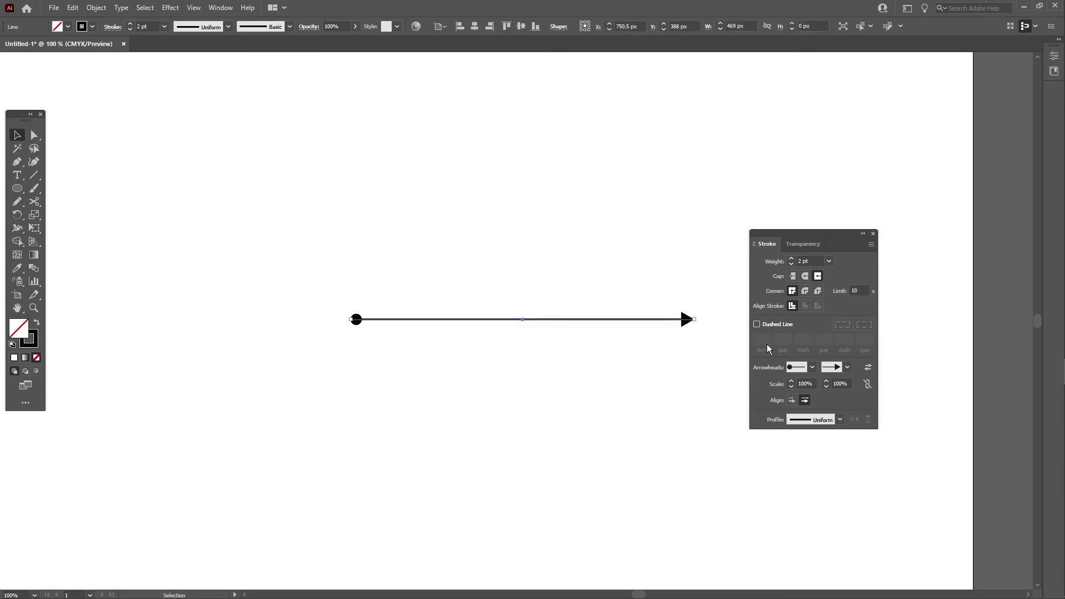
pyautogui.doubleClick(807, 384)
pyautogui.write('2')
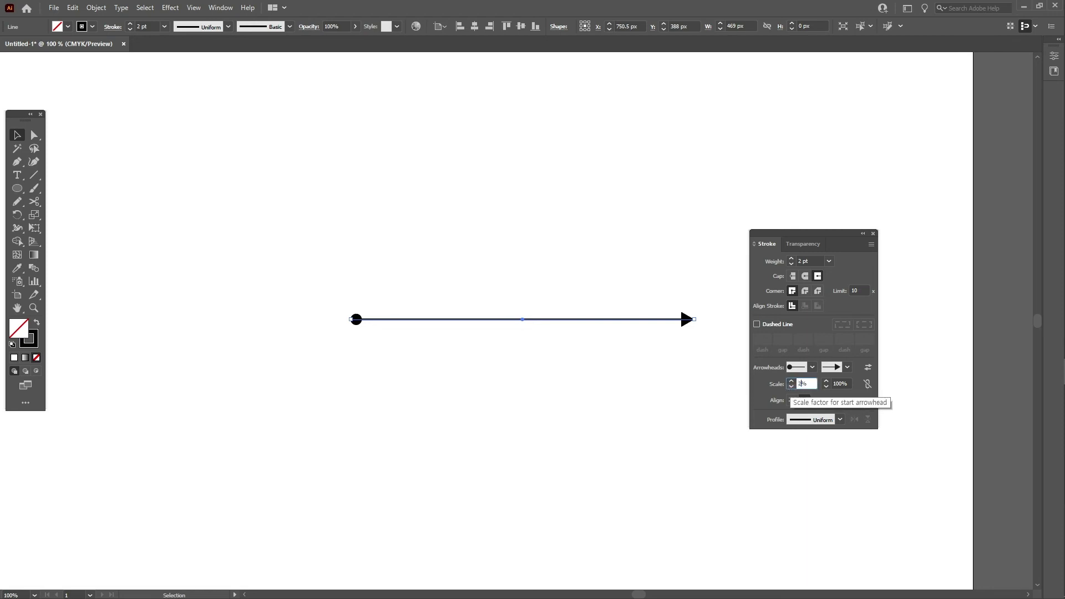
pyautogui.press('Tab')
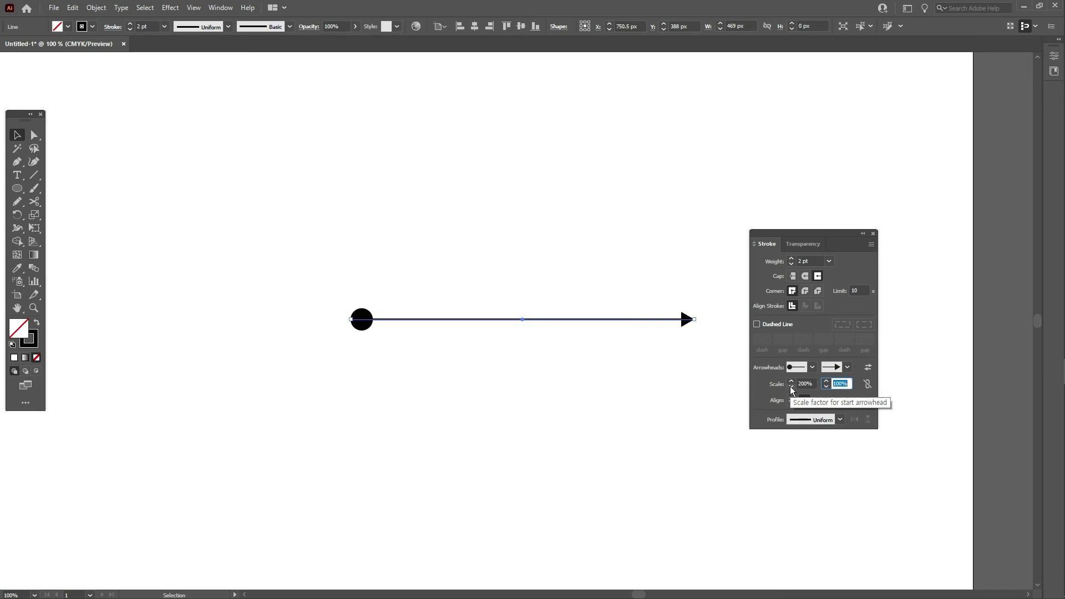
pyautogui.write('3')
pyautogui.press('Return')
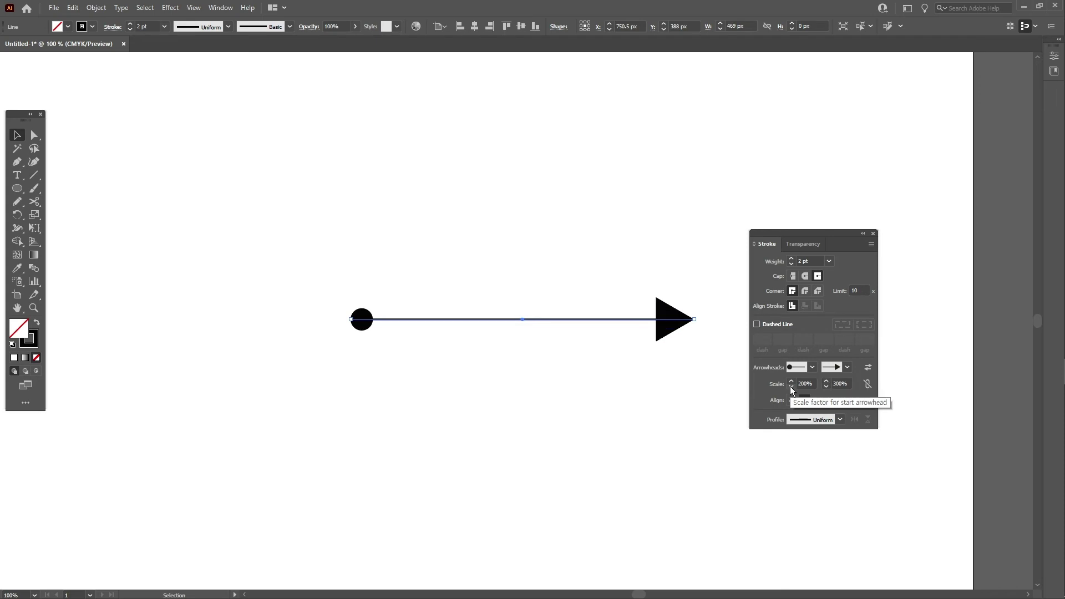
pyautogui.click(557, 345)
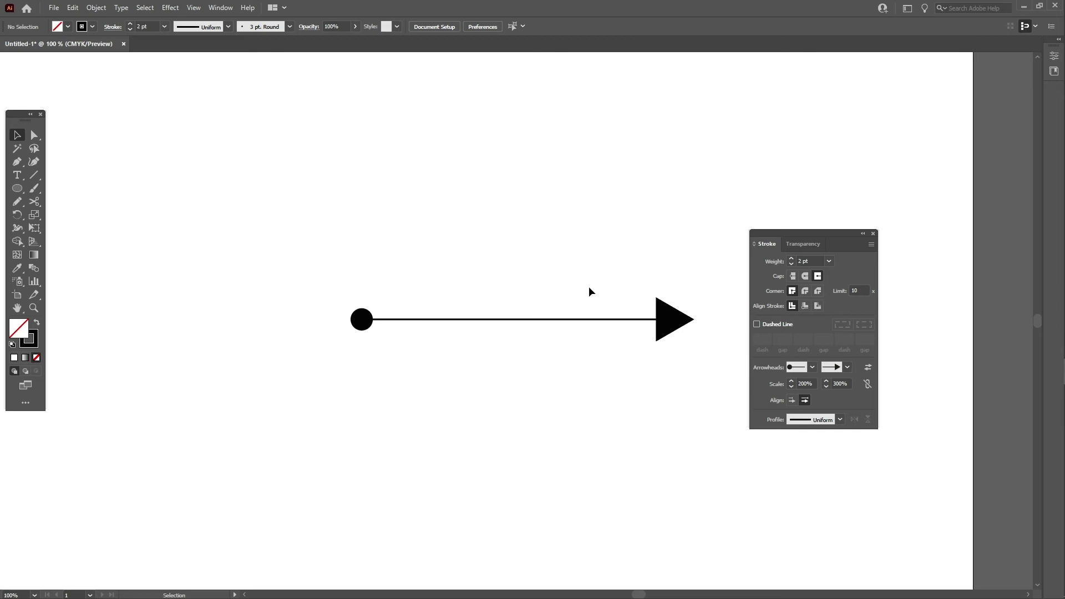
# - Try extending the arrowhead tips beyond the ends of the path, and restore placing the tips at the path ends
pyautogui.moveTo(588, 286); pyautogui.dragTo(654, 368)
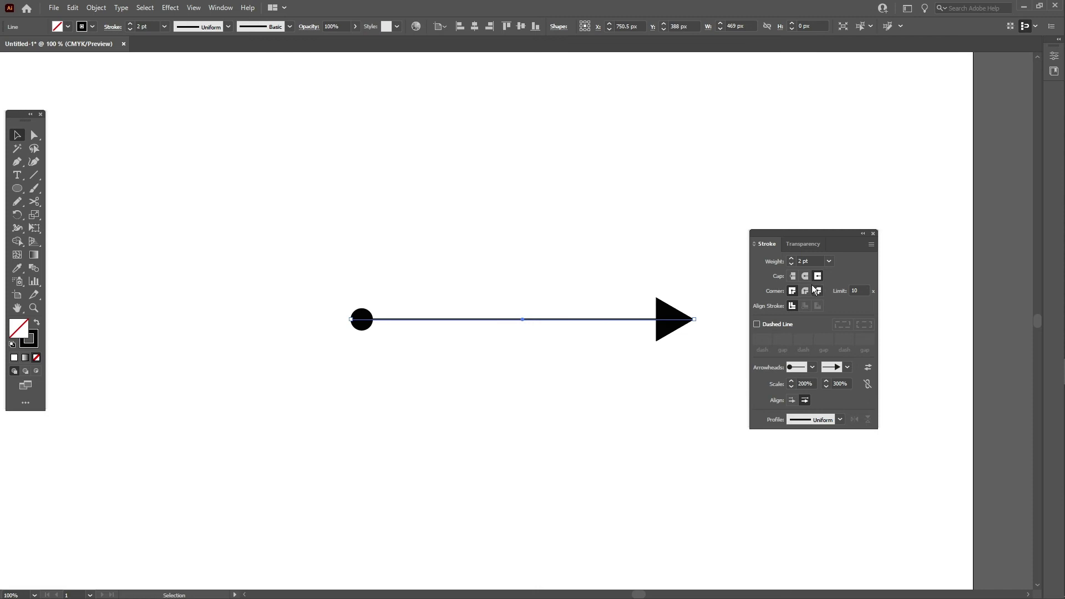
pyautogui.click(793, 401)
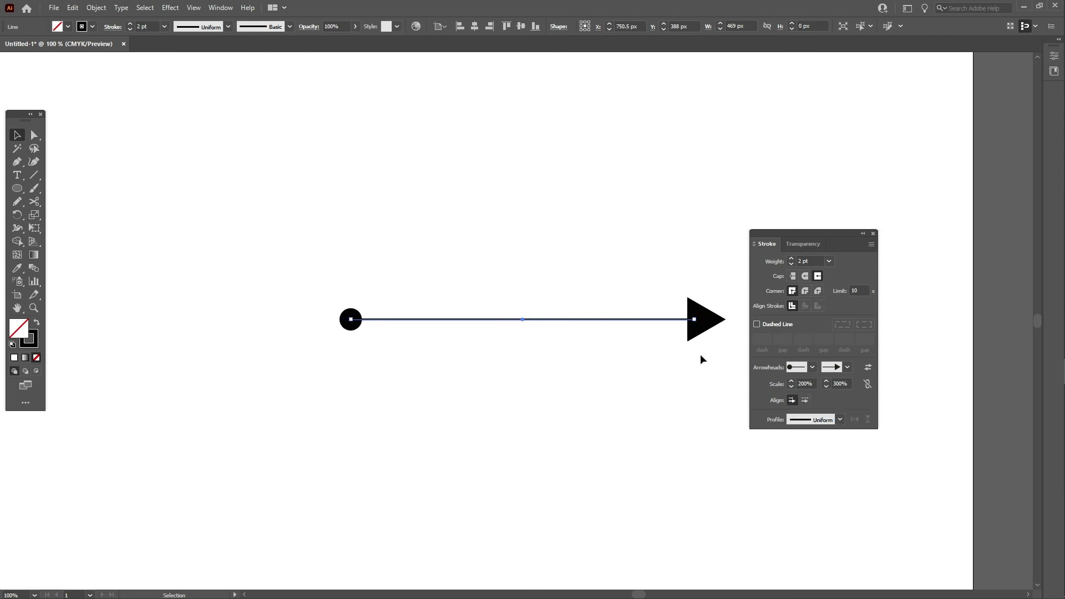
pyautogui.click(804, 400)
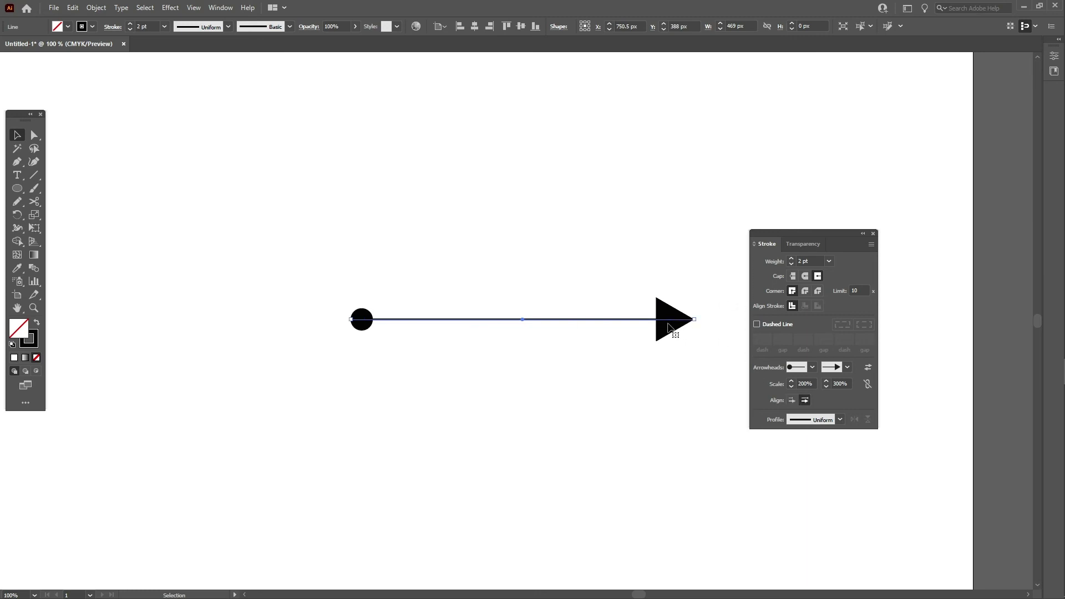
# - Remove the arrowheads from the line and shift it slightly to about X 736.5 px, Y 390 px
pyautogui.click(812, 369)
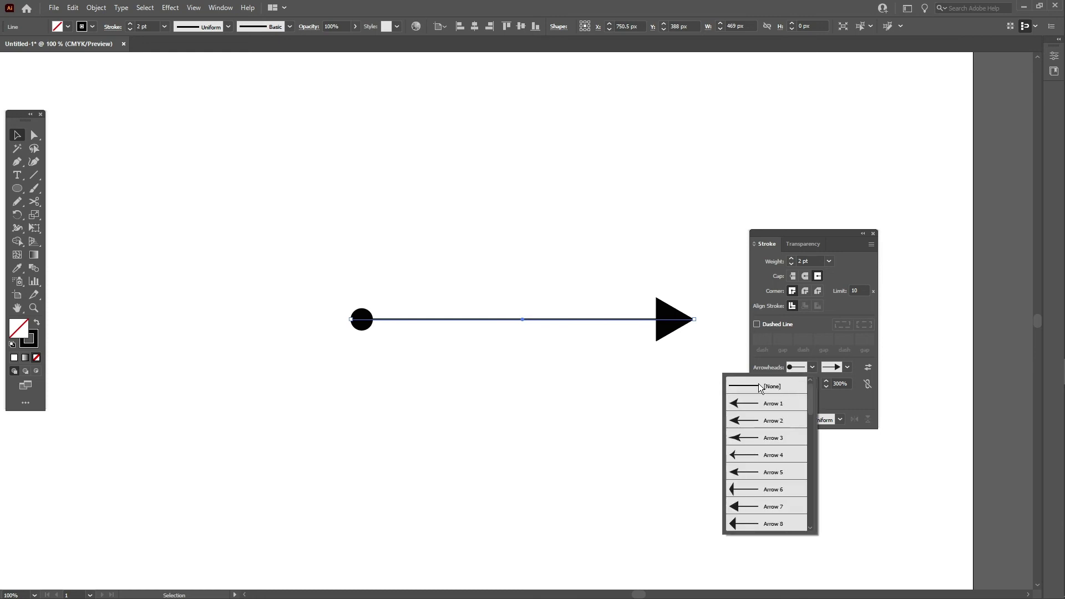
pyautogui.click(758, 385)
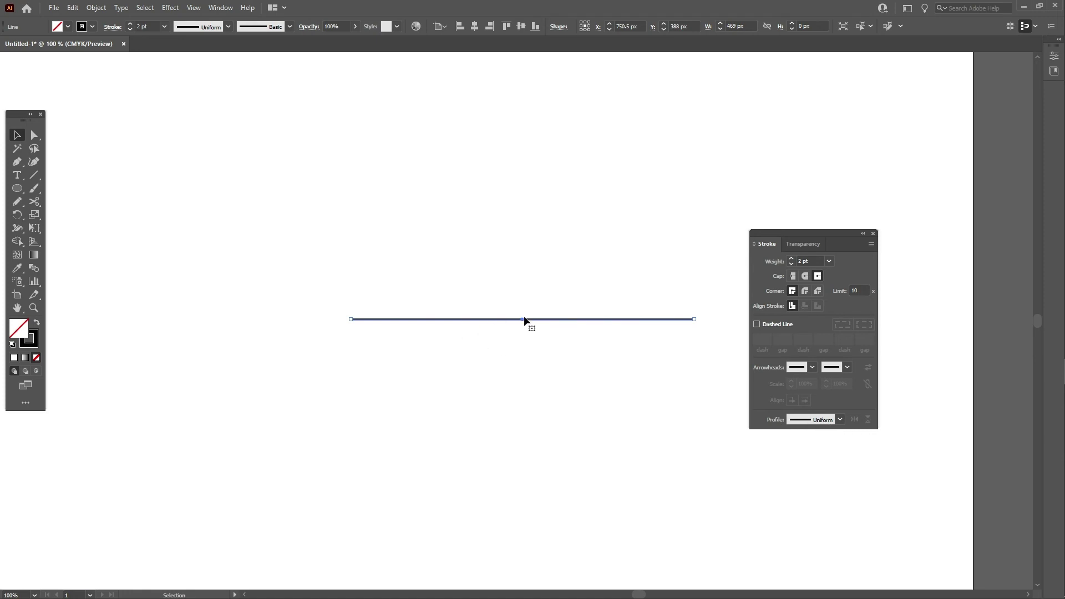
pyautogui.moveTo(524, 319); pyautogui.dragTo(514, 320)
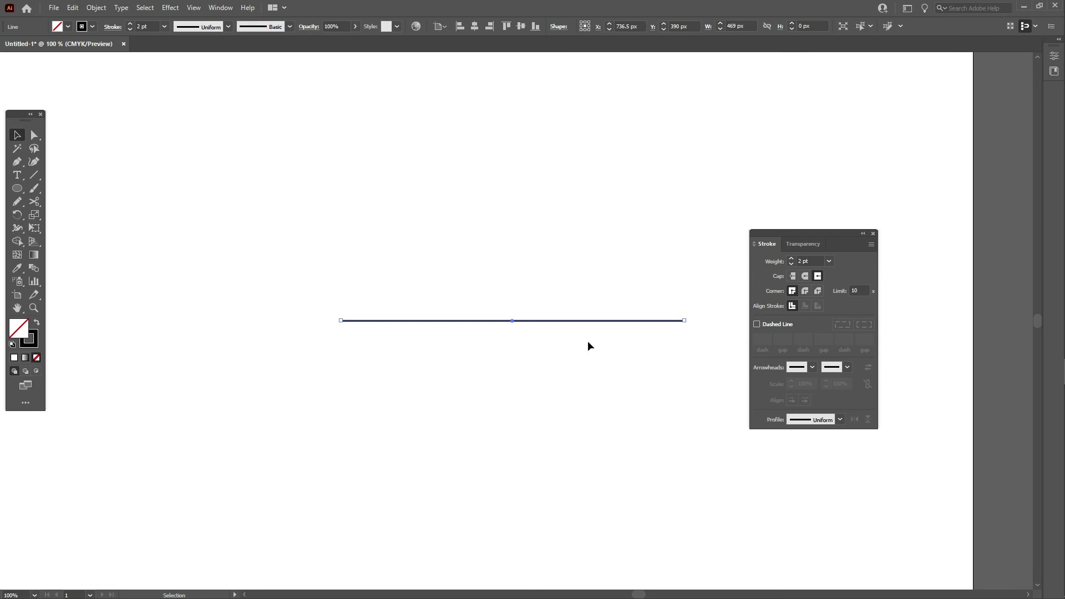
# - Vary the line's thickness with Width Profile 2 and Width Profile 3 at a 20 pt stroke weight
pyautogui.click(830, 419)
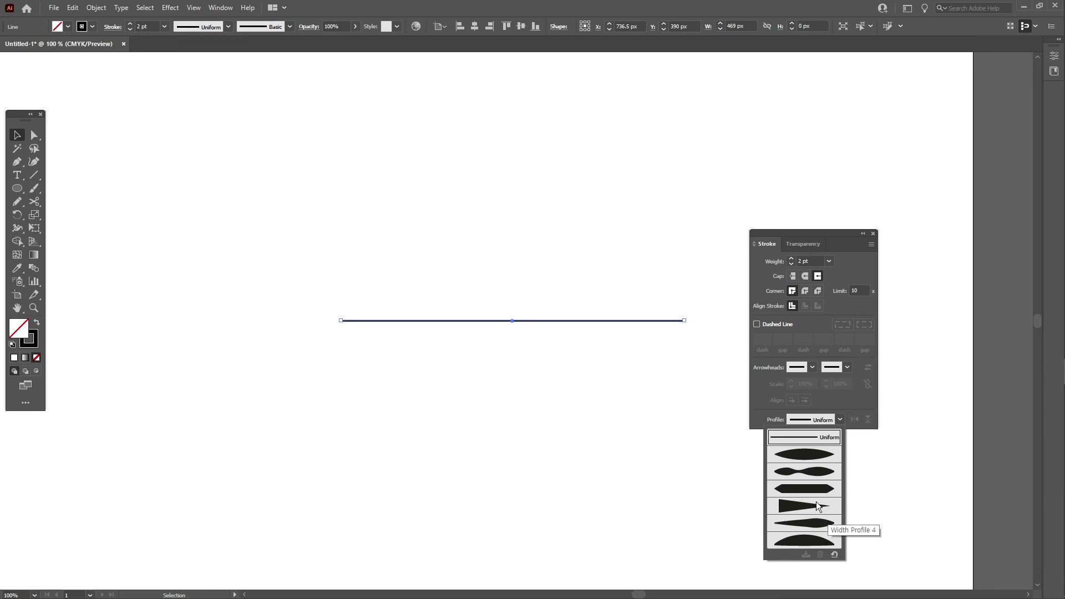
pyautogui.click(802, 472)
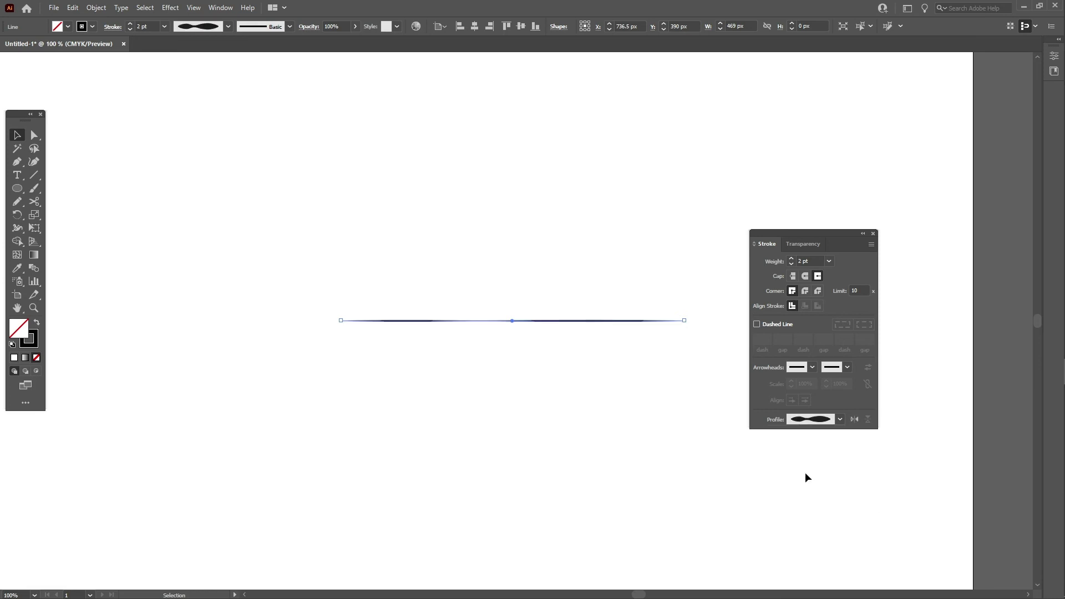
pyautogui.click(801, 260)
pyautogui.write('20')
pyautogui.press('Return')
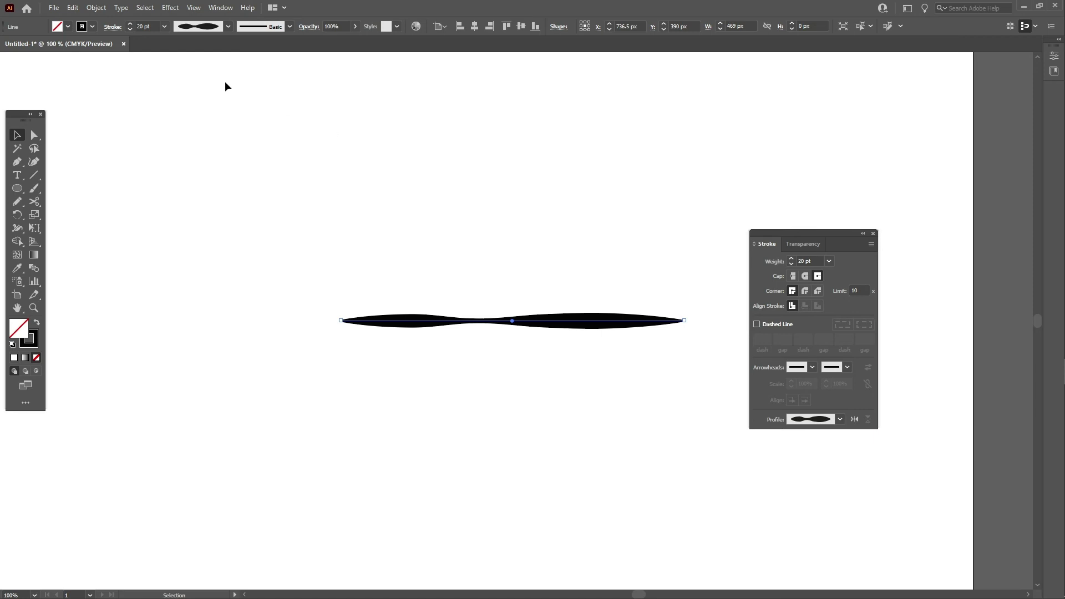
pyautogui.click(228, 27)
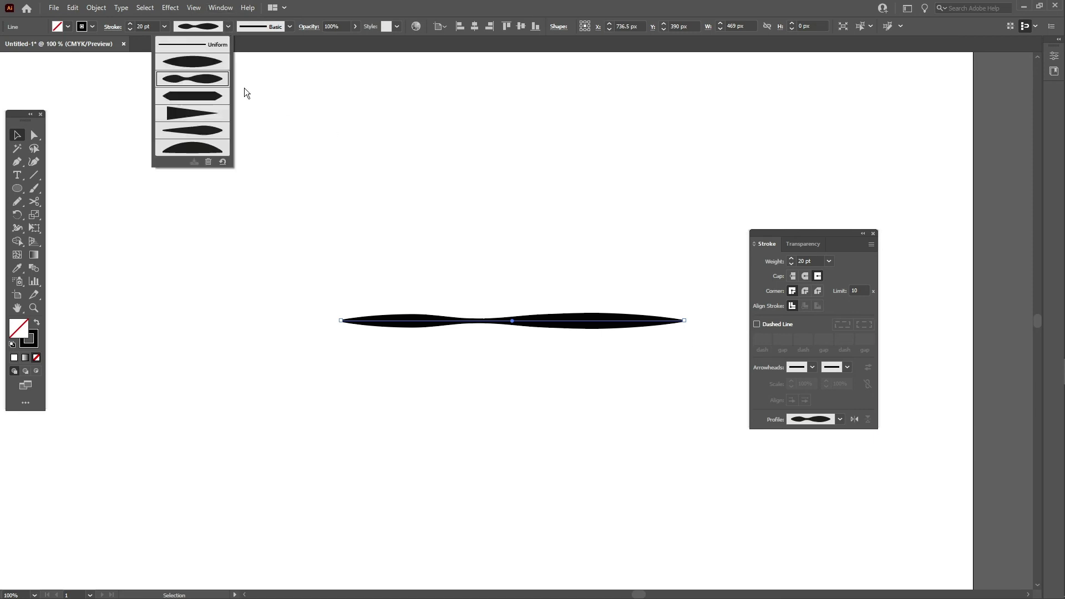
pyautogui.click(208, 99)
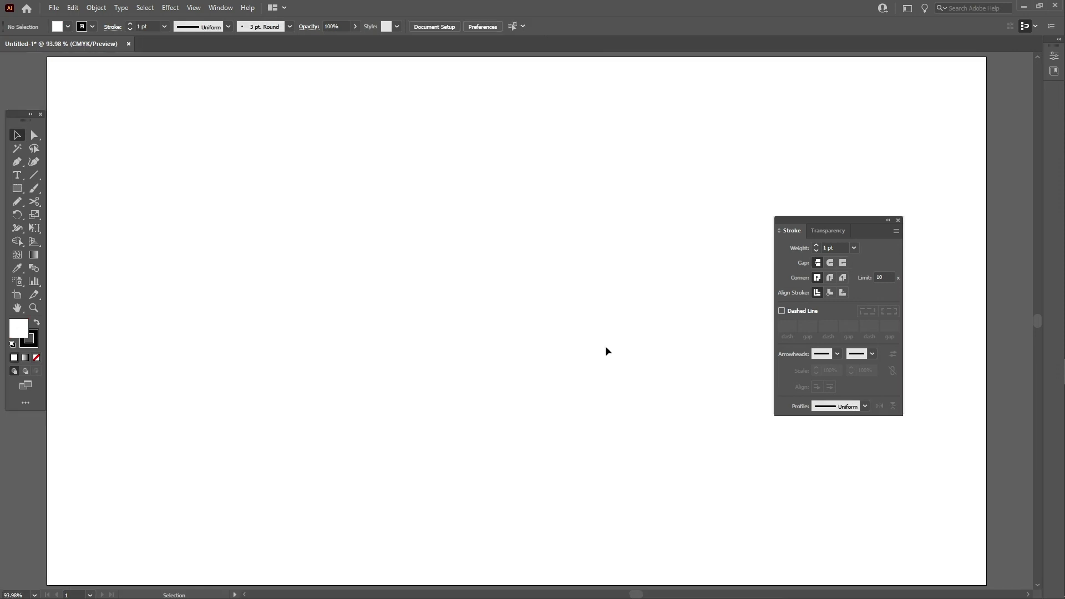
# - Draw a rectangle about 437 × 279 px on the empty artboard and round its corners to a radius of about 139.5 px
pyautogui.press('m')
pyautogui.moveTo(379, 171); pyautogui.dragTo(680, 363)
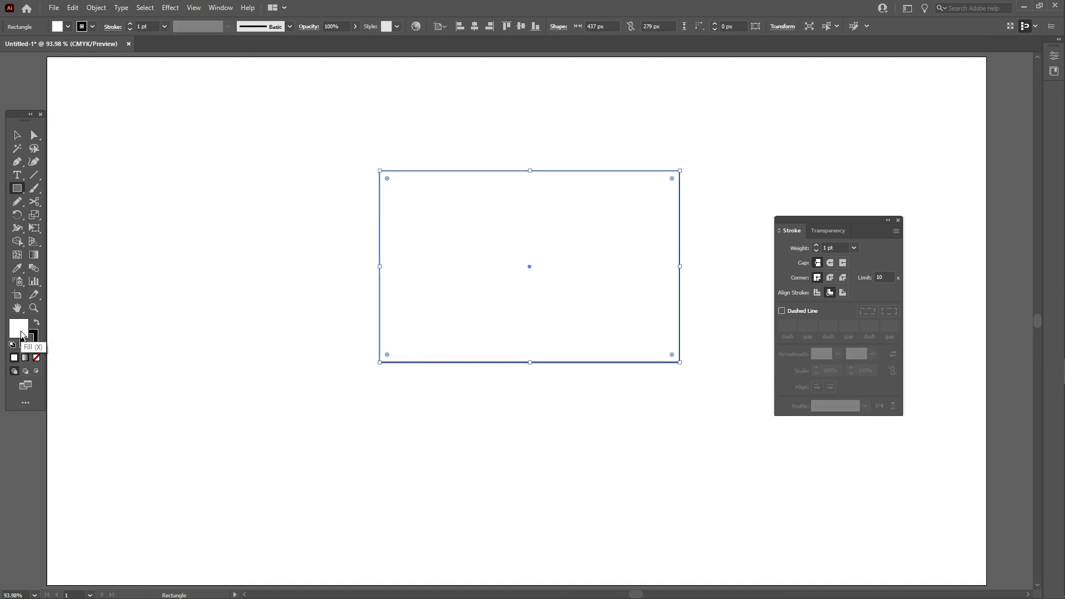
pyautogui.press('x')
pyautogui.press('v')
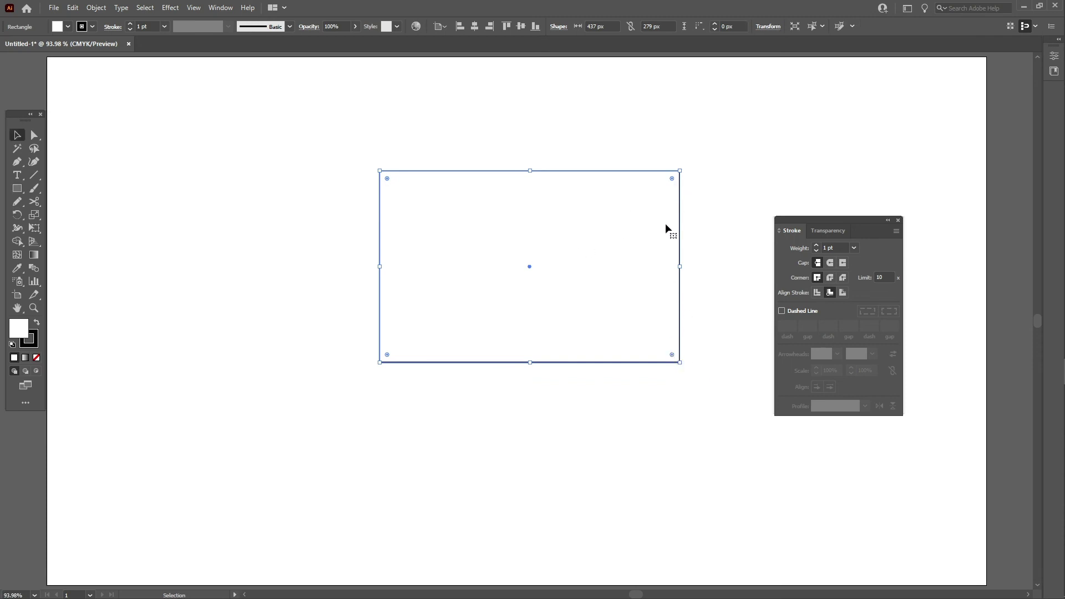
pyautogui.moveTo(671, 179); pyautogui.dragTo(499, 281)
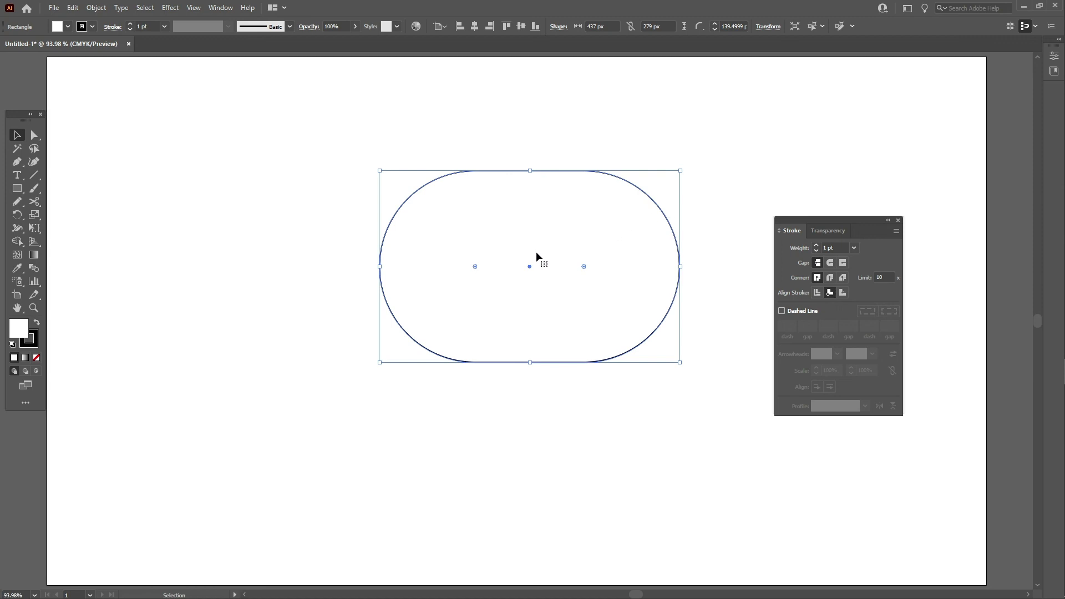
# - Cut the rounded rectangle at its upper-left and lower-right anchor points with Scissors and move the left half straight down to about Y 578 px
pyautogui.moveTo(33, 202); pyautogui.dragTo(64, 217)
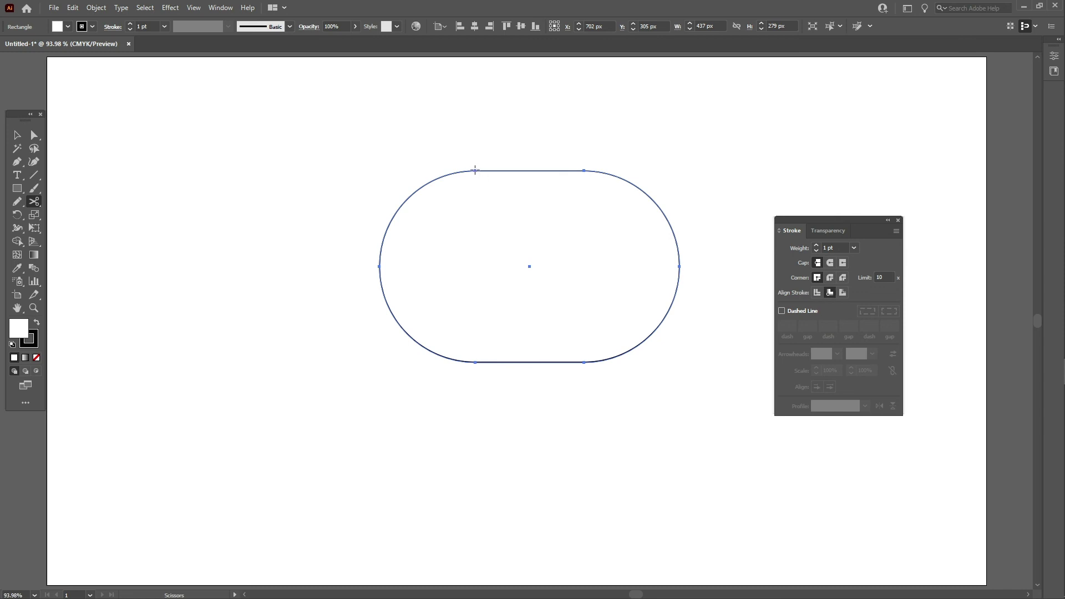
pyautogui.click(475, 171)
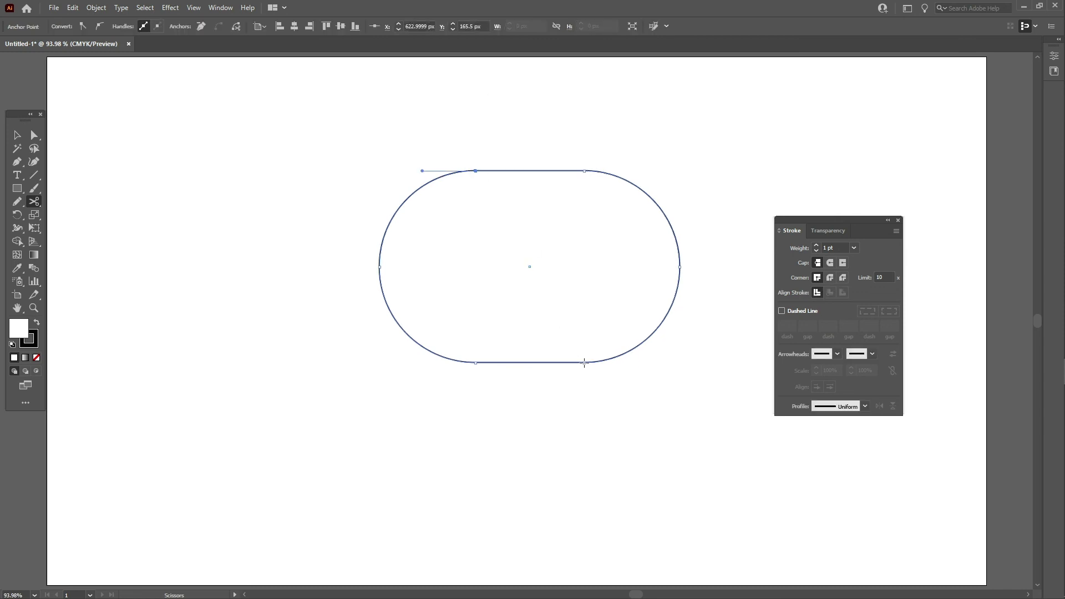
pyautogui.click(584, 363)
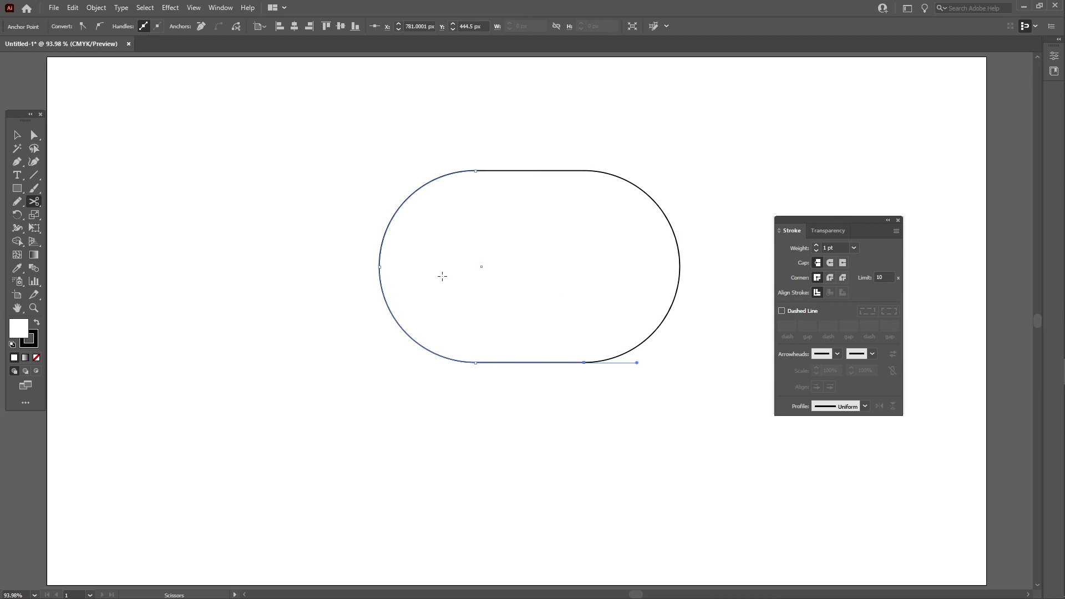
pyautogui.press('v')
pyautogui.moveTo(435, 254); pyautogui.dragTo(438, 455)
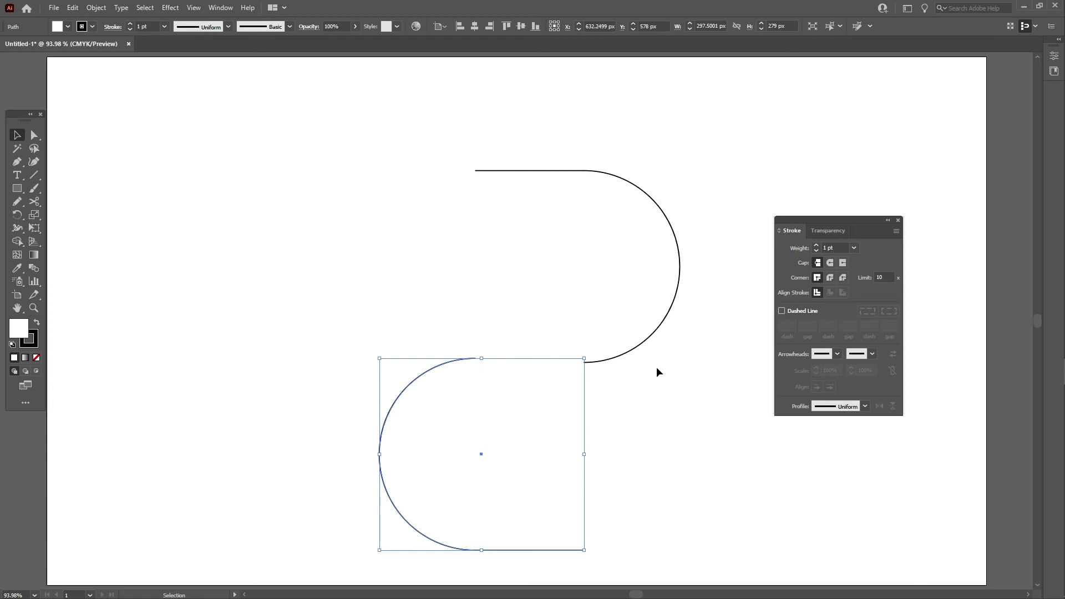
# - Show the grid and shift the lower half to about X 628 px, Y 570 px, levelling its upper end with the other half's lower end
pyautogui.press('a')
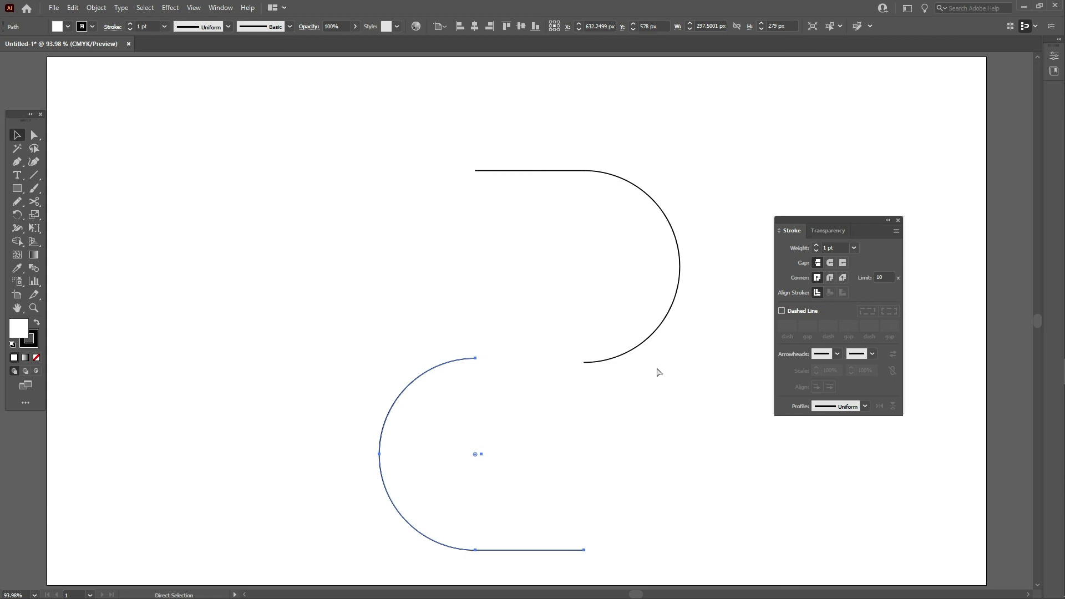
pyautogui.press('v')
pyautogui.hotkey('ctrl', "'")
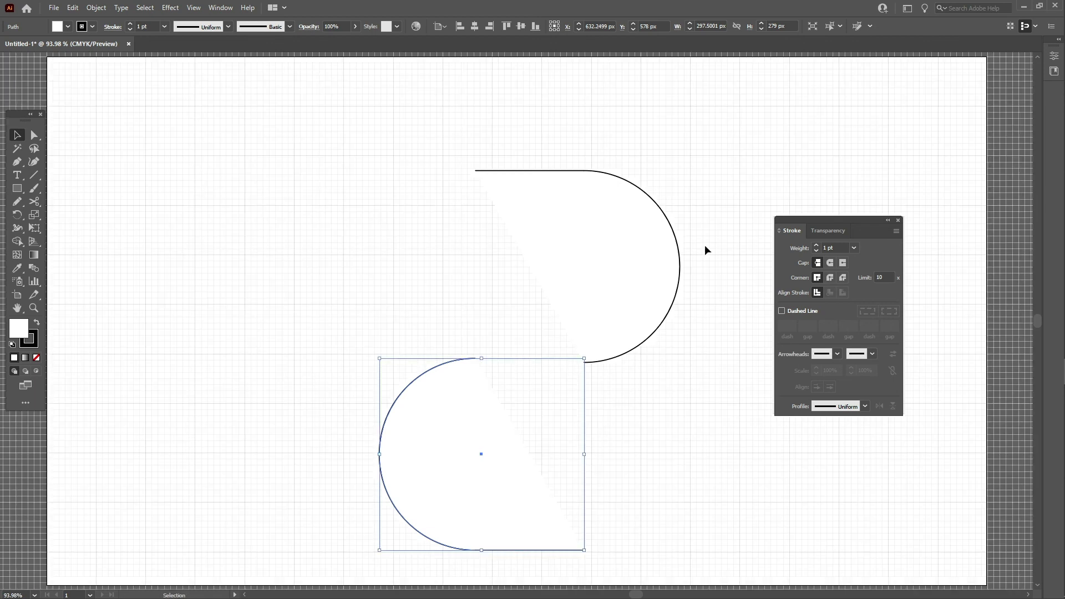
pyautogui.moveTo(712, 201); pyautogui.dragTo(392, 485)
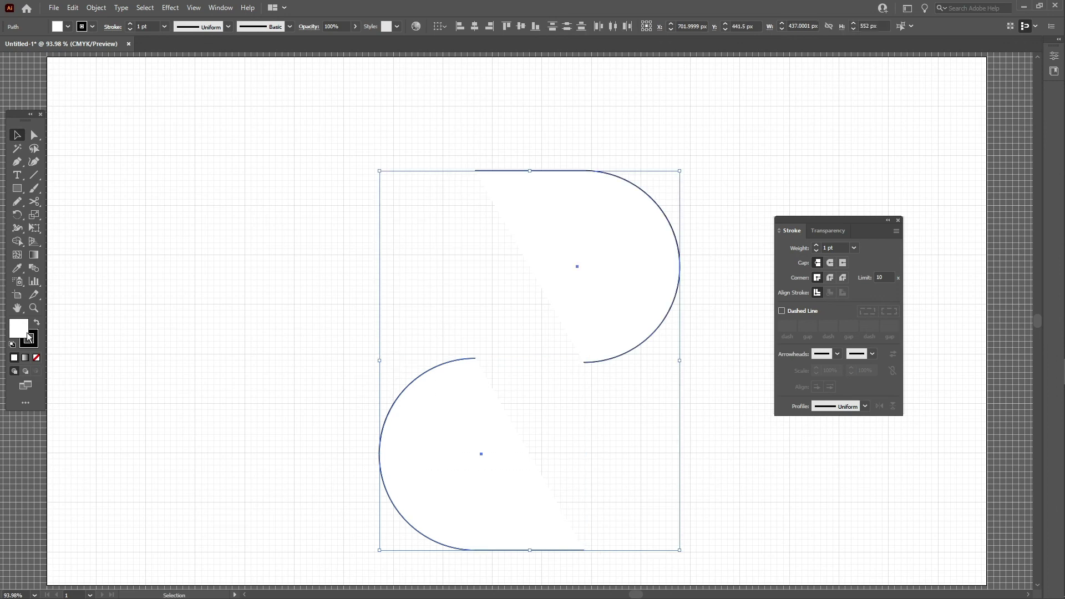
pyautogui.click(564, 336)
pyautogui.press('z')
pyautogui.moveTo(516, 358); pyautogui.dragTo(611, 388)
pyautogui.press('v')
pyautogui.moveTo(675, 333); pyautogui.dragTo(613, 315)
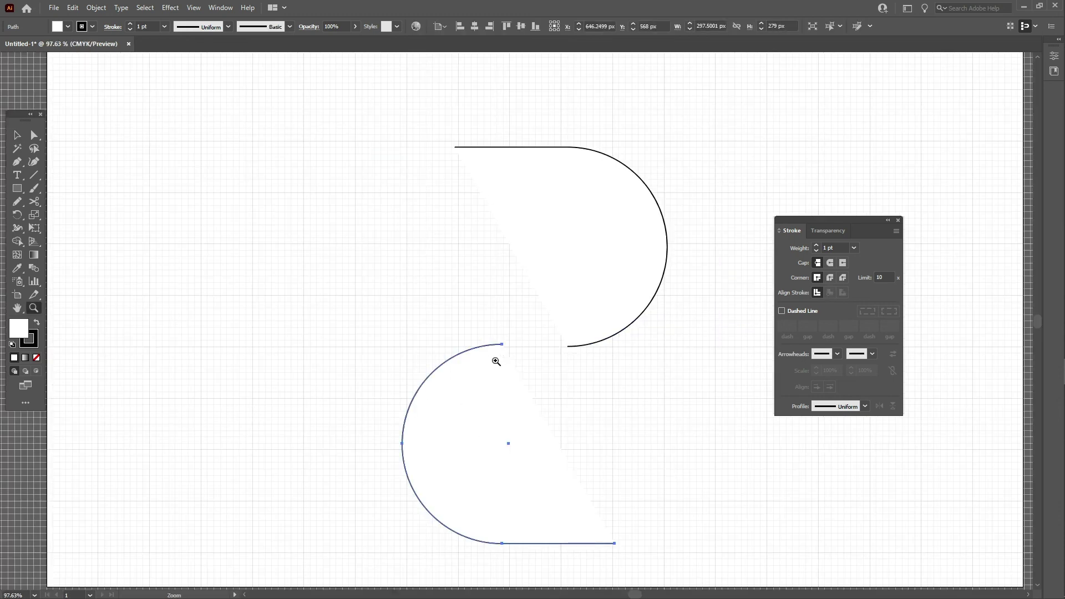
pyautogui.click(523, 378)
pyautogui.moveTo(470, 278); pyautogui.dragTo(535, 334)
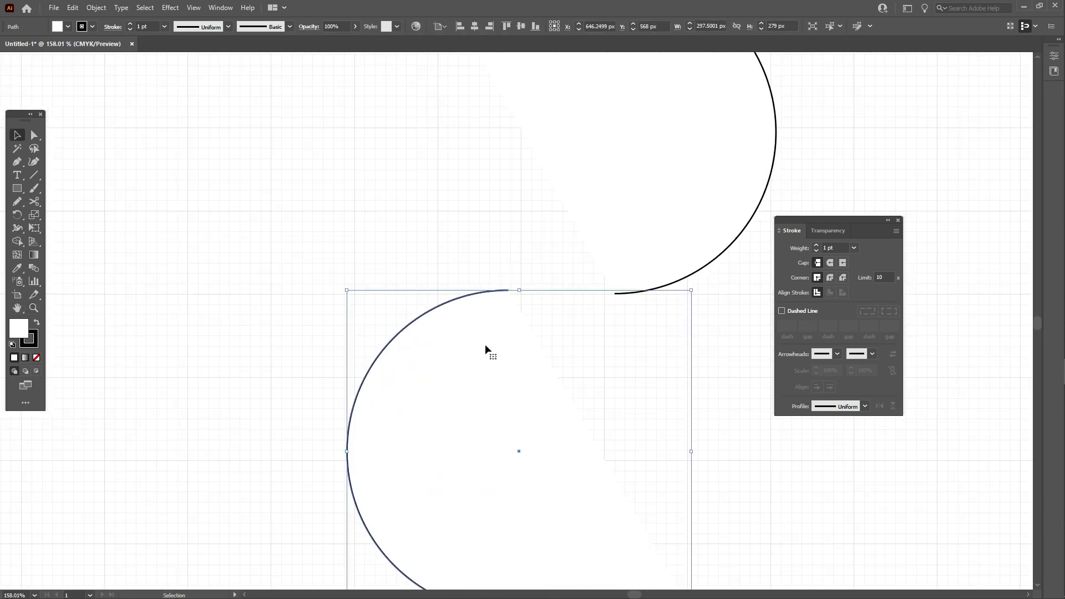
pyautogui.moveTo(485, 350); pyautogui.dragTo(467, 354)
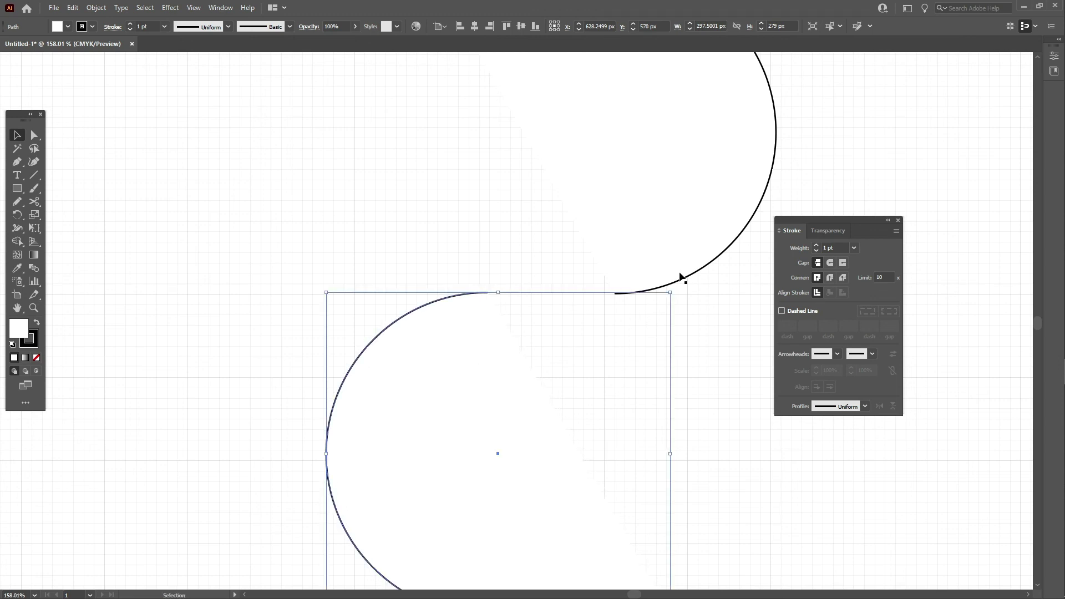
# - Remove the fill from both halves and join their facing ends into one S-shaped path
pyautogui.moveTo(689, 381); pyautogui.dragTo(328, 192)
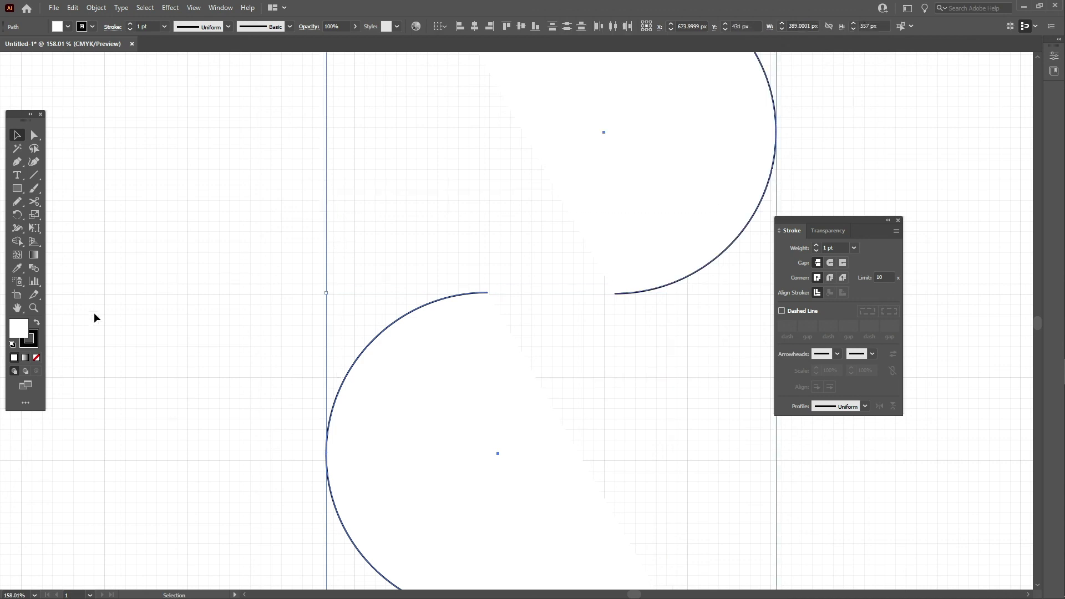
pyautogui.click(36, 358)
pyautogui.rightClick(473, 294)
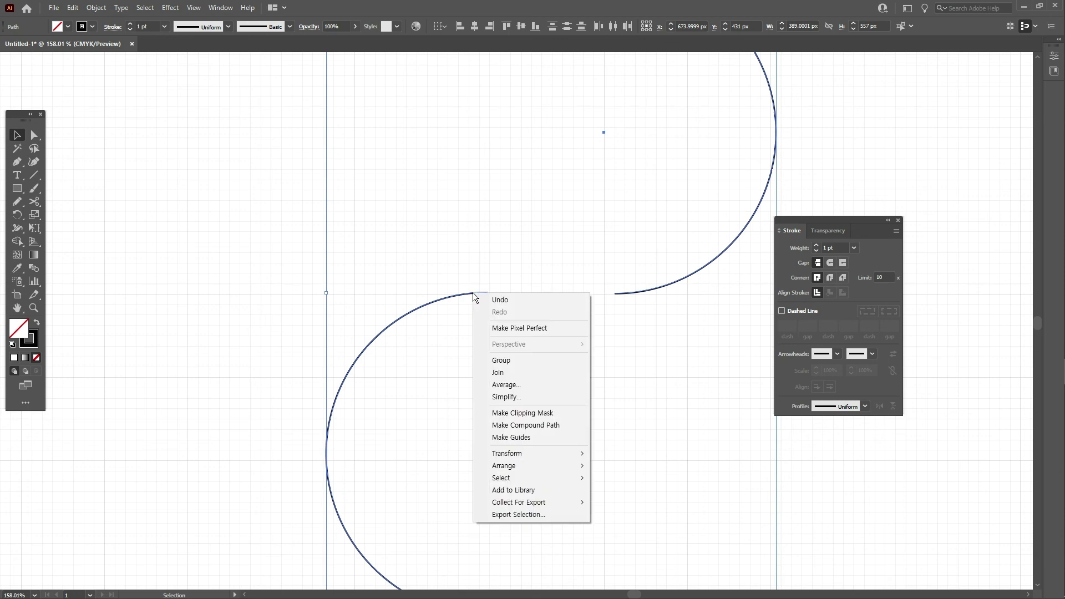
pyautogui.click(517, 371)
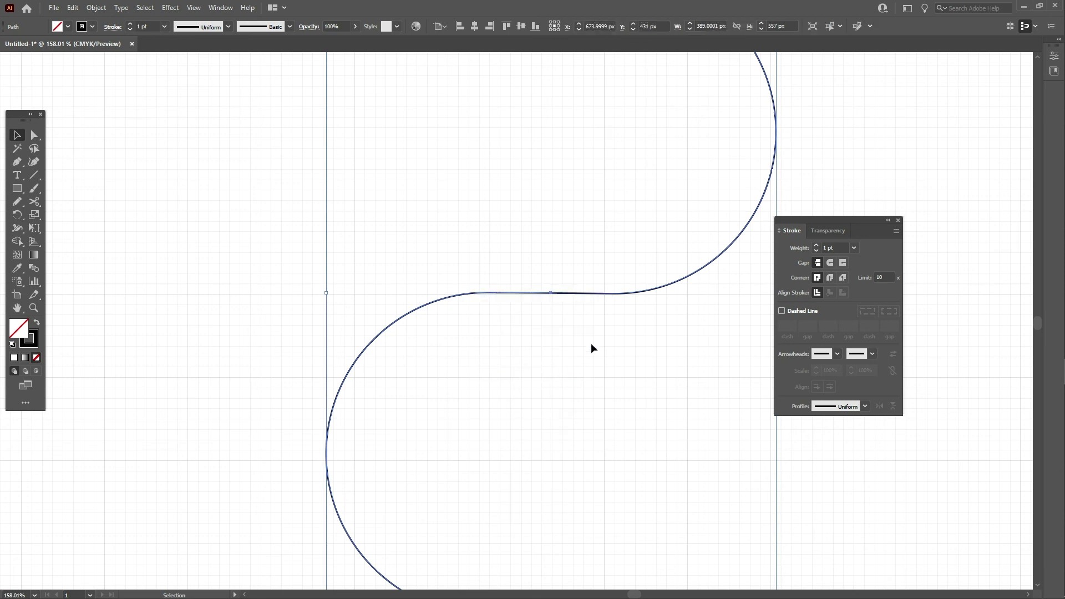
# - Move the joined S-shaped path up to about X 676 px, Y 398 px and hide the grid
pyautogui.hotkey('ctrl', '0')
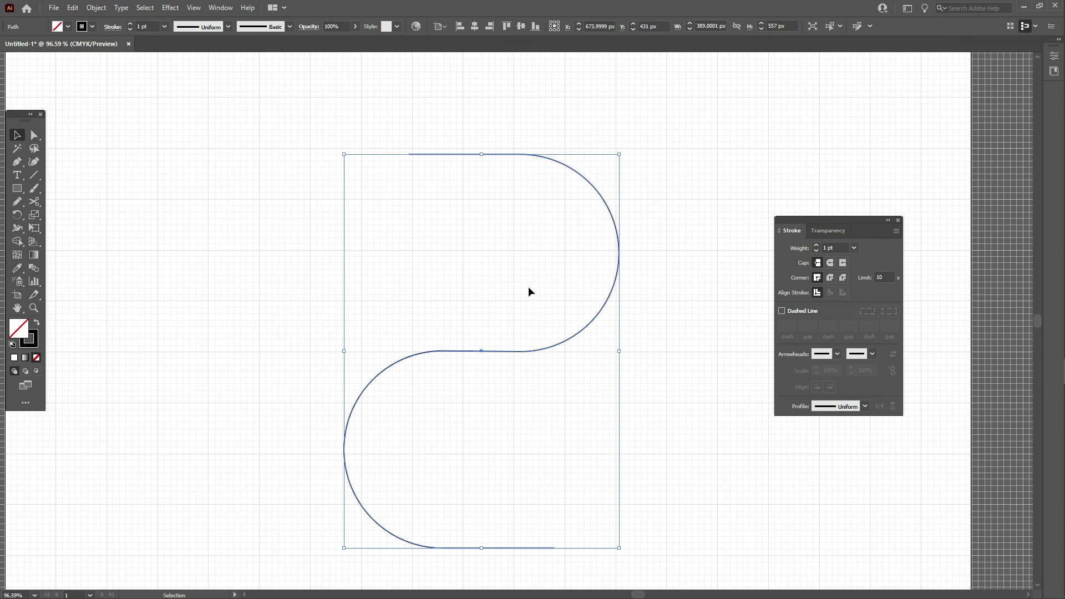
pyautogui.moveTo(527, 290); pyautogui.dragTo(529, 267)
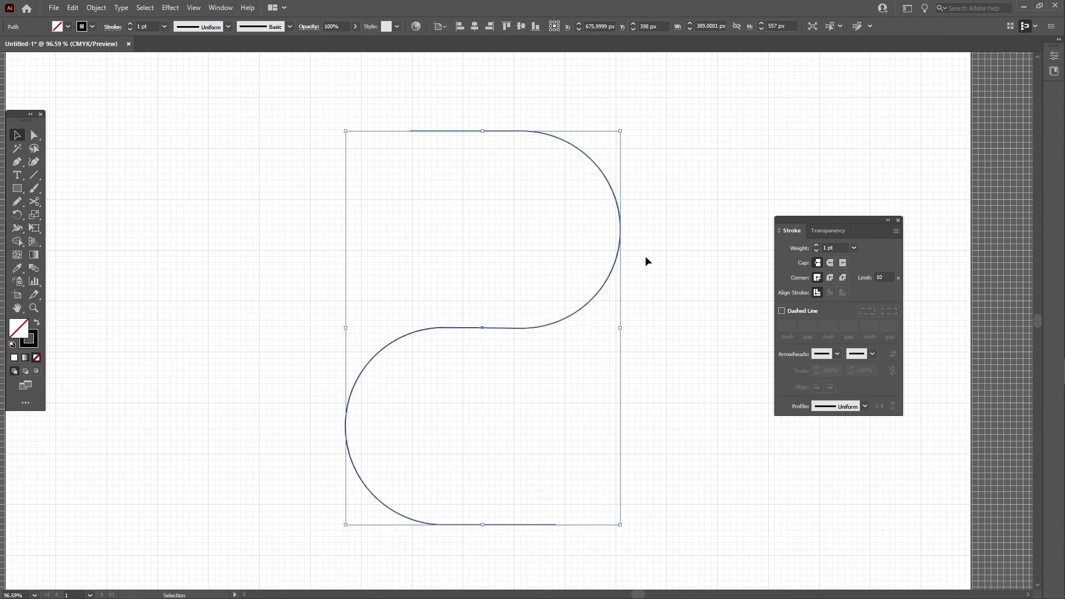
pyautogui.press('a')
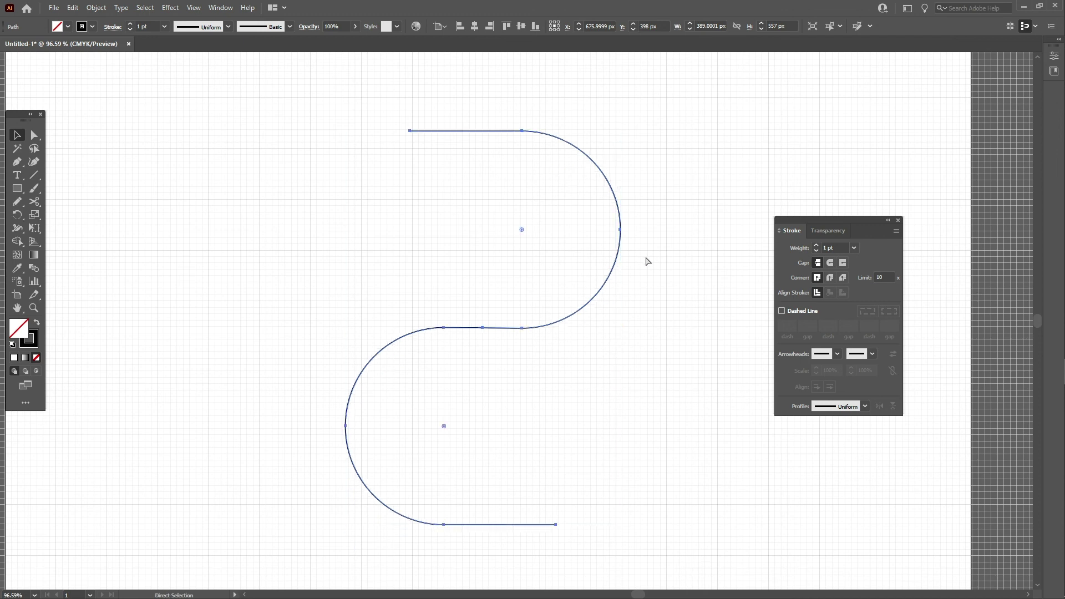
pyautogui.hotkey('ctrl', "'")
pyautogui.press('v')
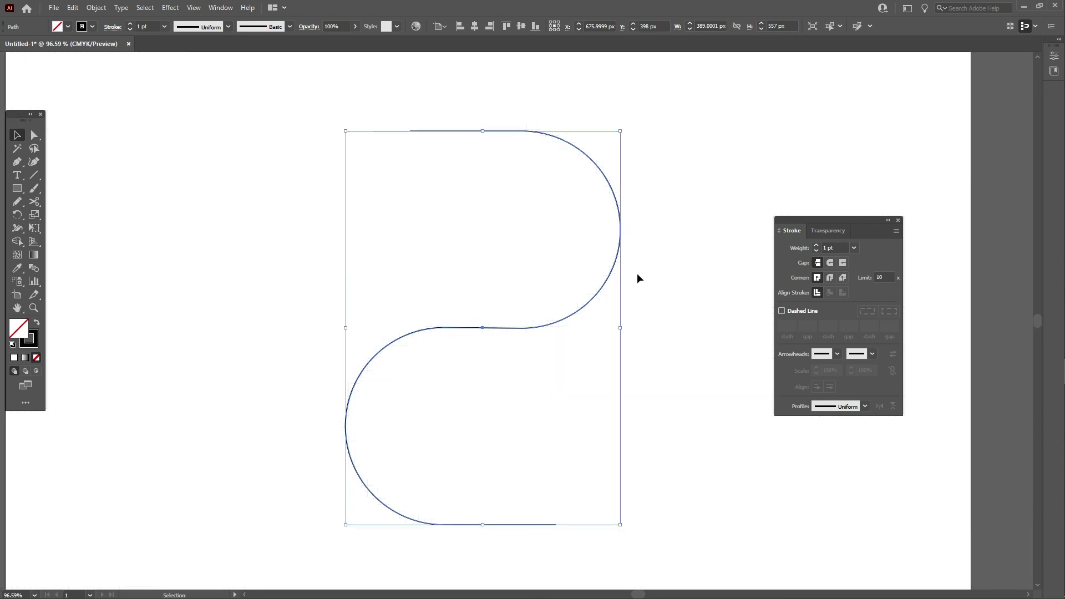
# - Set the S-shaped path's stroke weight to 3 pt with a Round Cap
pyautogui.click(834, 248)
pyautogui.write('3')
pyautogui.press('Tab')
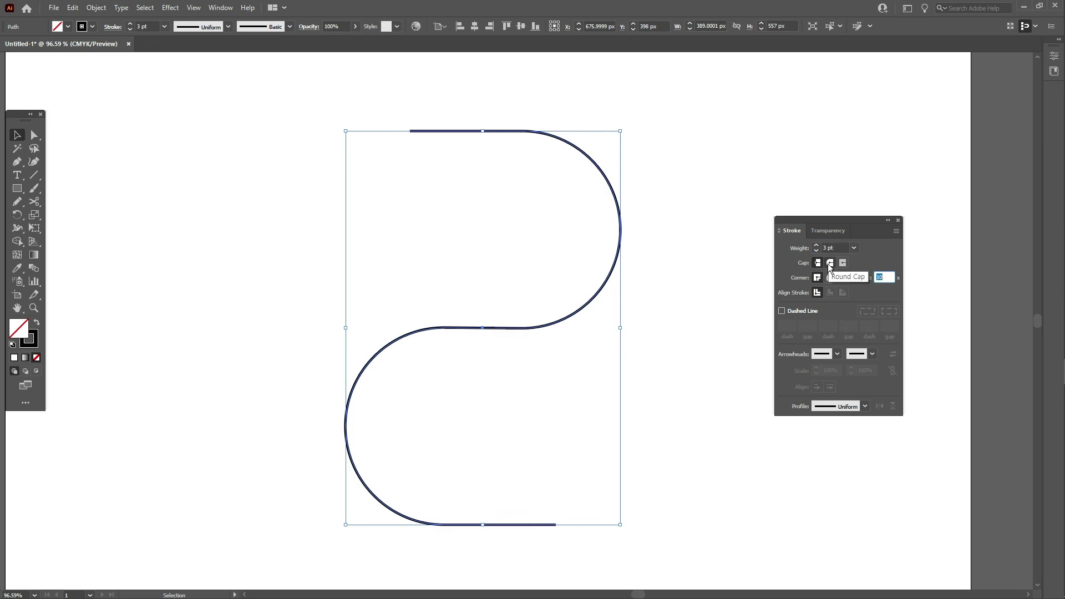
pyautogui.click(829, 265)
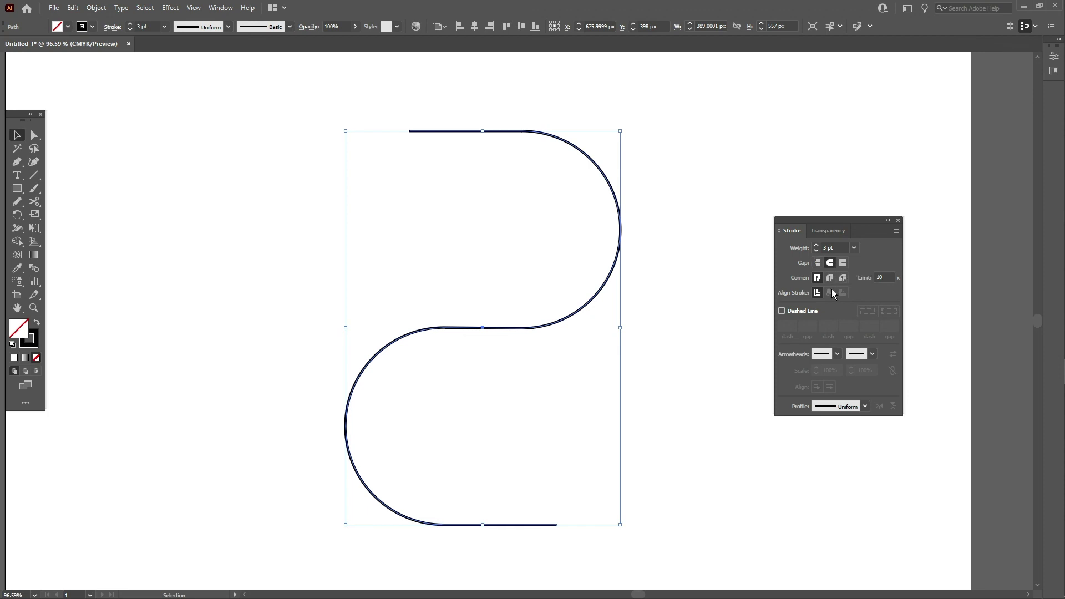
# - Add the square Arrow 22 to the start of the S-shaped path and Arrow 5 to its end
pyautogui.click(829, 359)
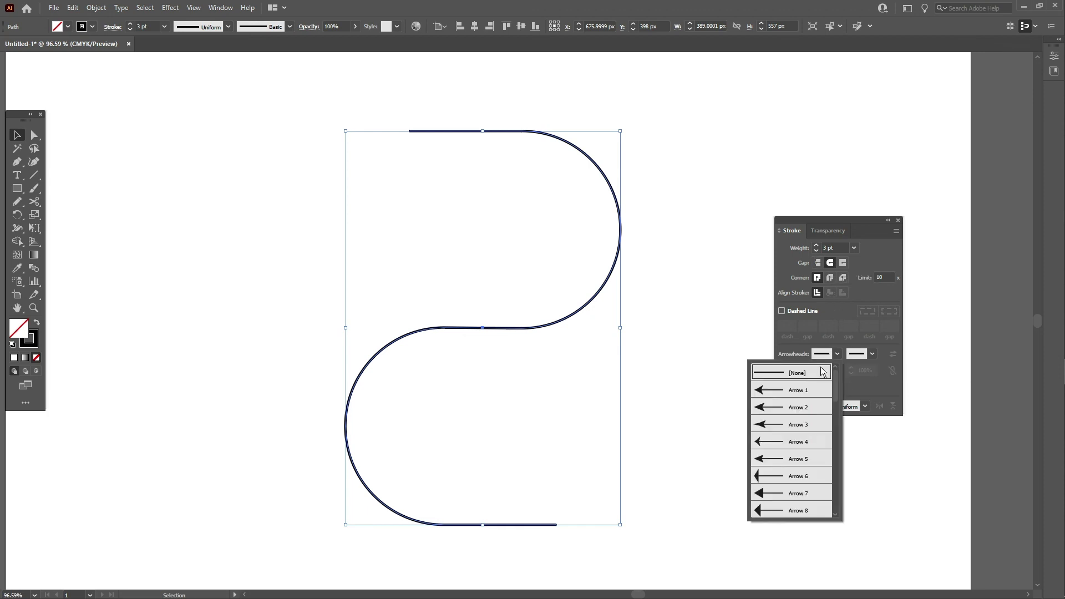
pyautogui.scroll(-2, 806, 411)
pyautogui.scroll(-5, 806, 401)
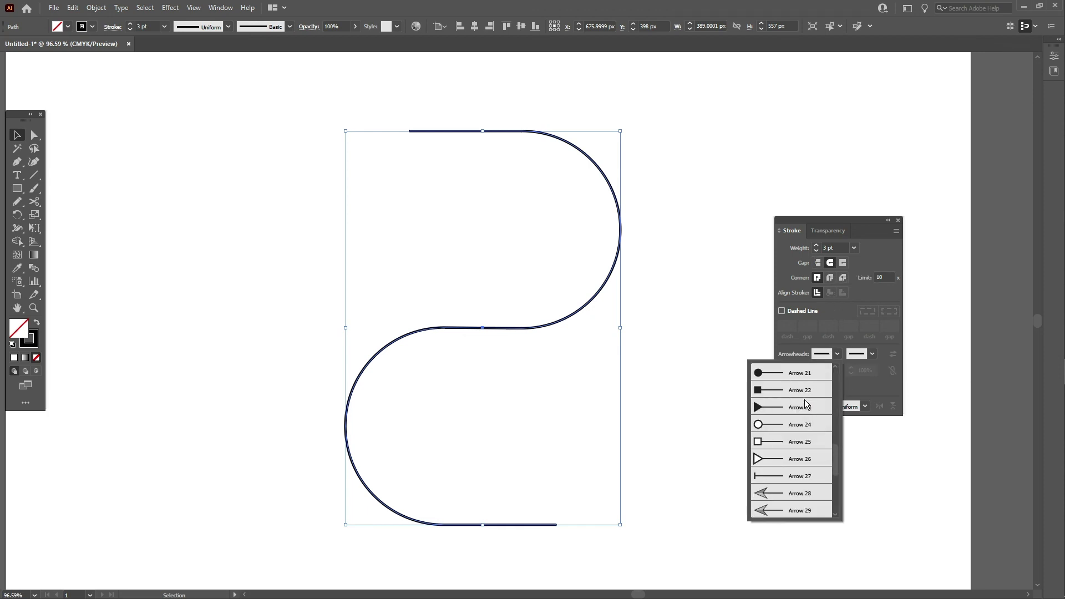
pyautogui.click(772, 391)
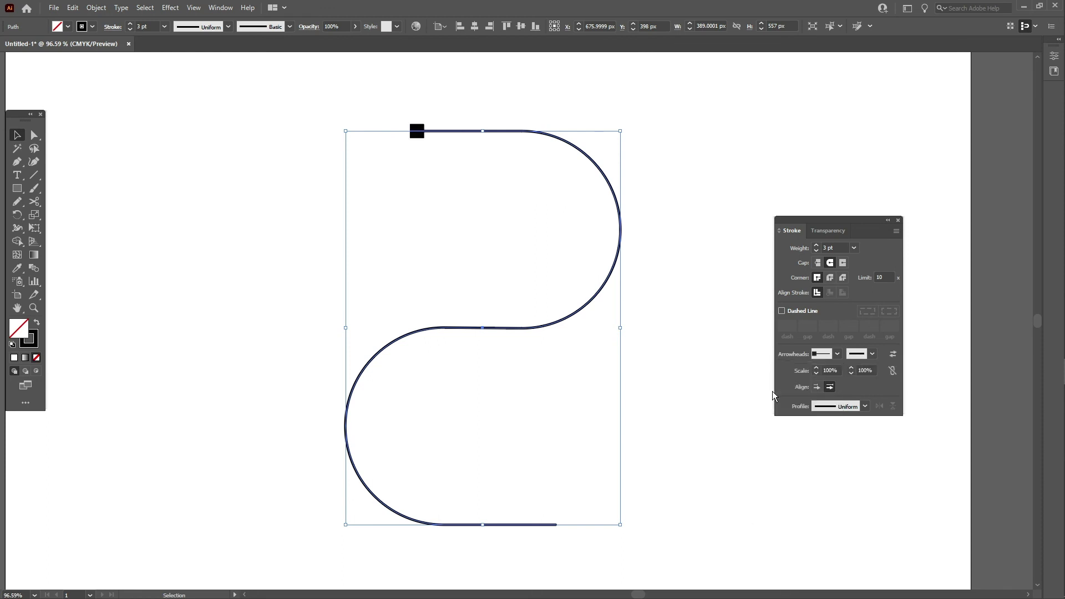
pyautogui.click(871, 354)
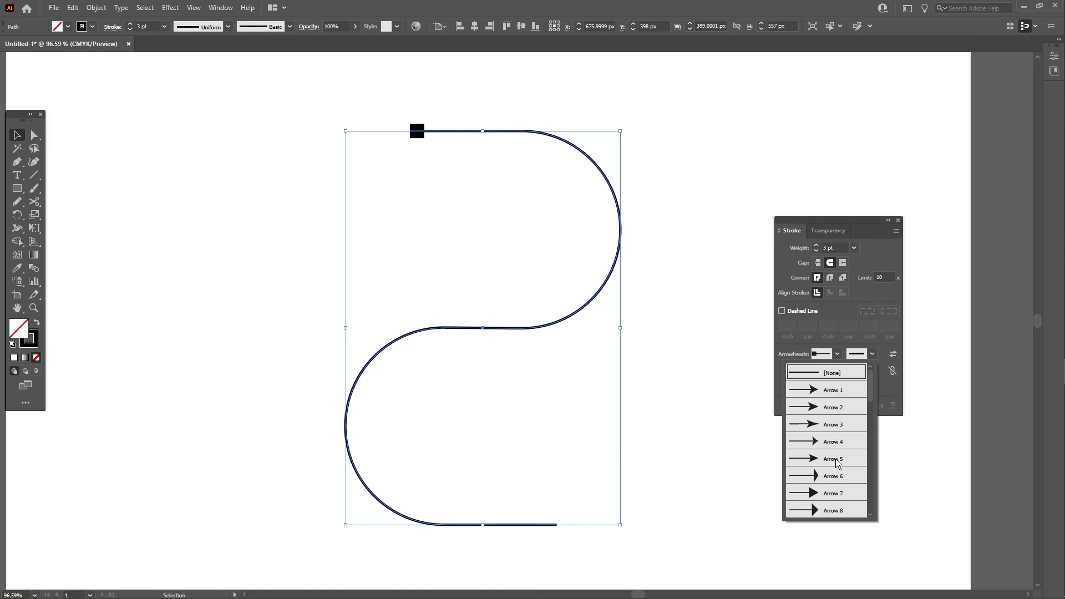
pyautogui.click(836, 461)
pyautogui.click(700, 414)
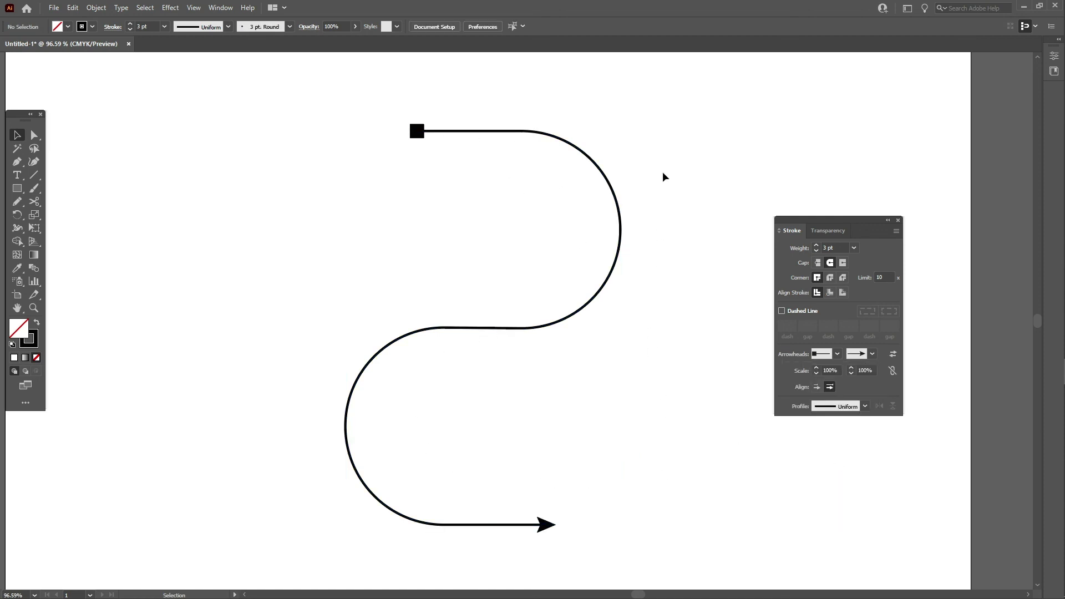
# - Turn the S-shaped path into a dashed line with 10 pt dashes and 20 pt gaps, and deselect it
pyautogui.moveTo(664, 173); pyautogui.dragTo(436, 396)
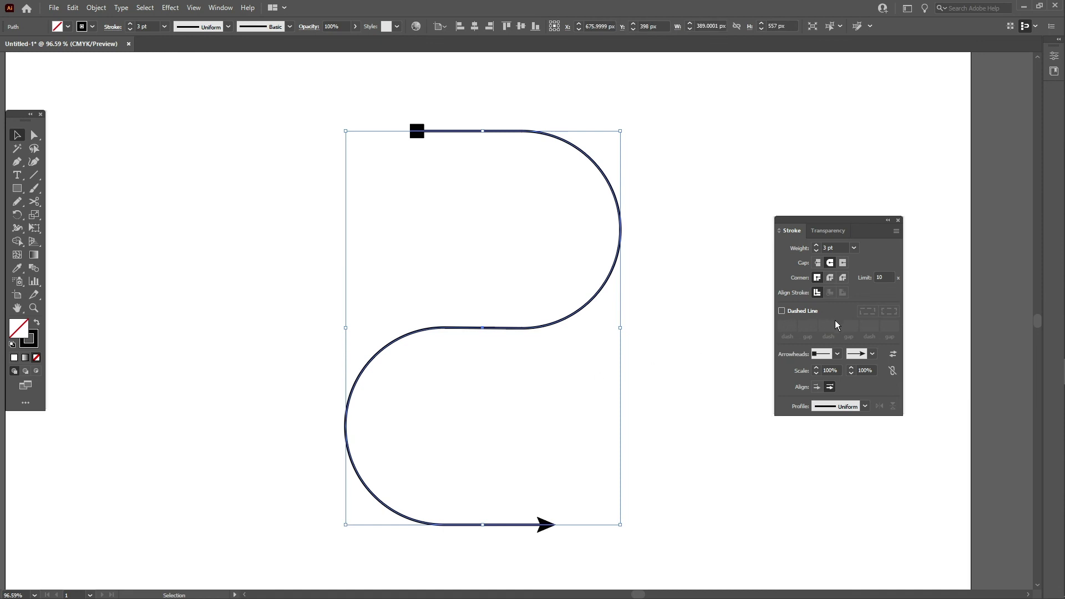
pyautogui.click(809, 312)
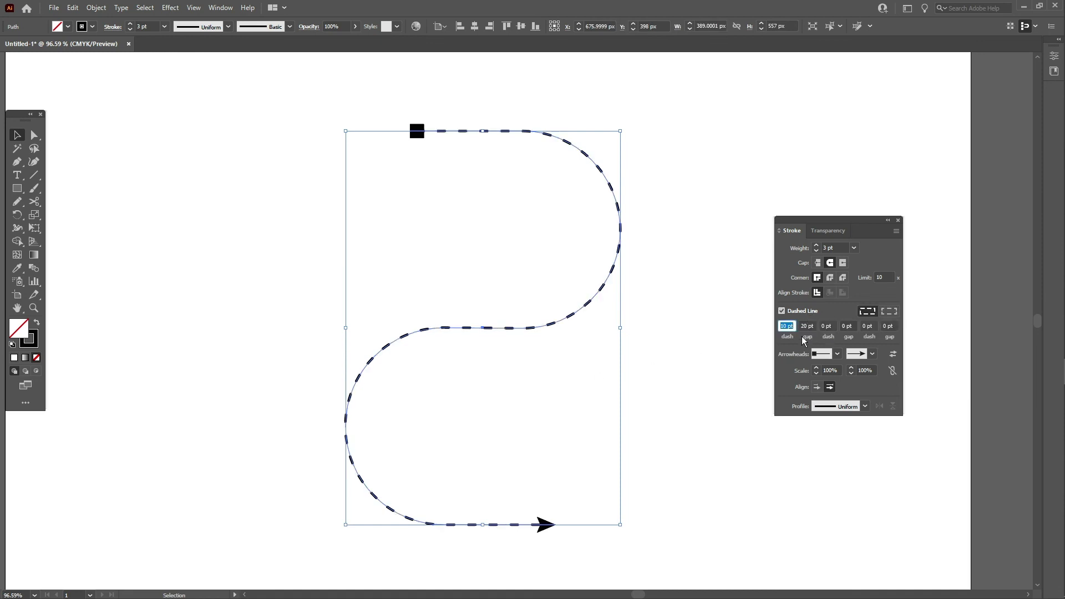
pyautogui.click(603, 192)
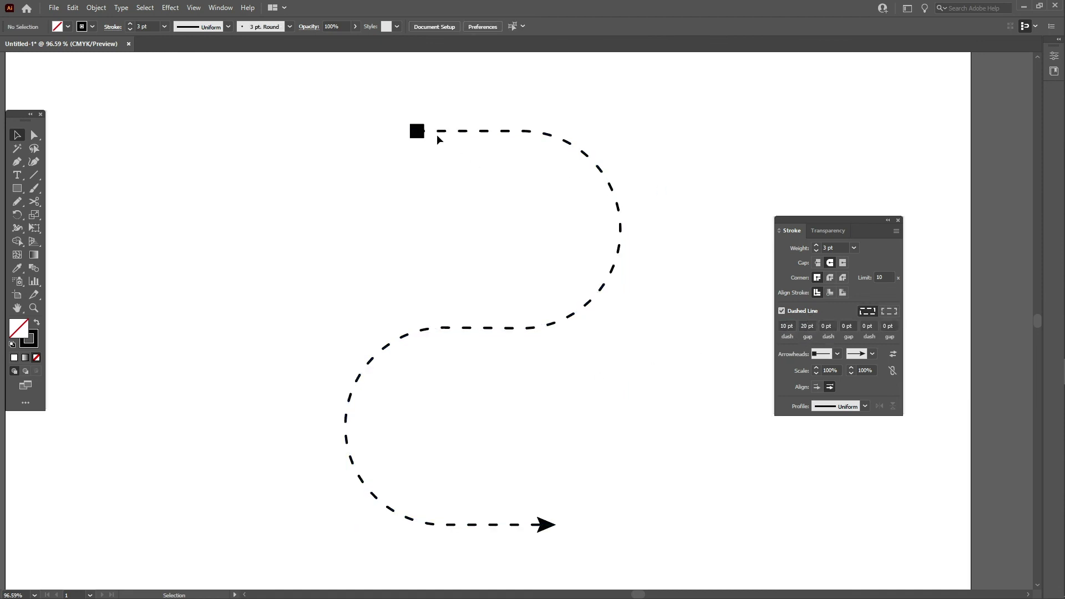
pyautogui.click(576, 520)
pyautogui.click(668, 235)
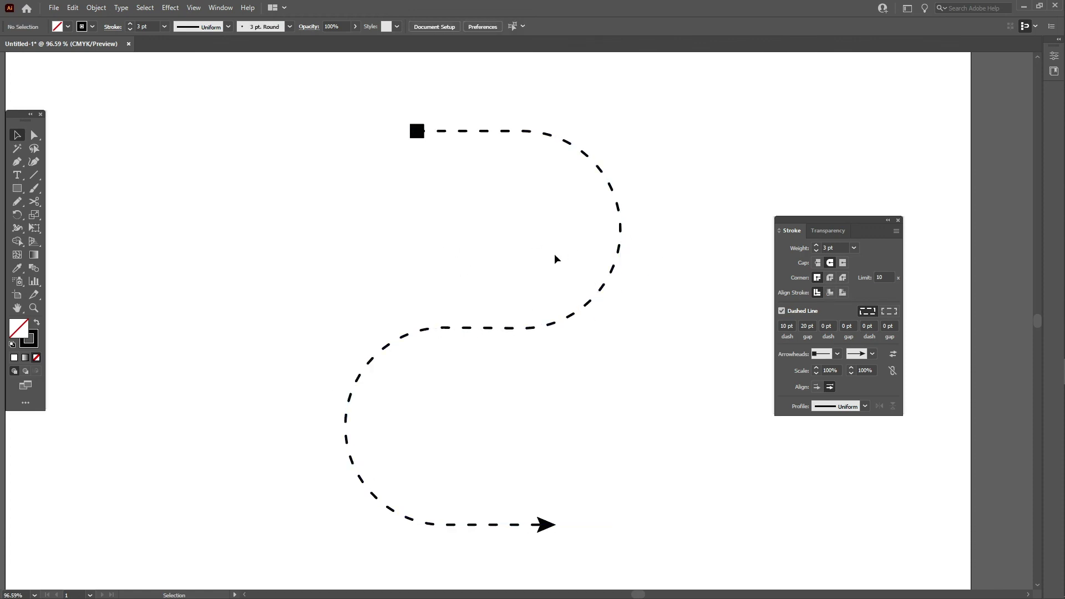